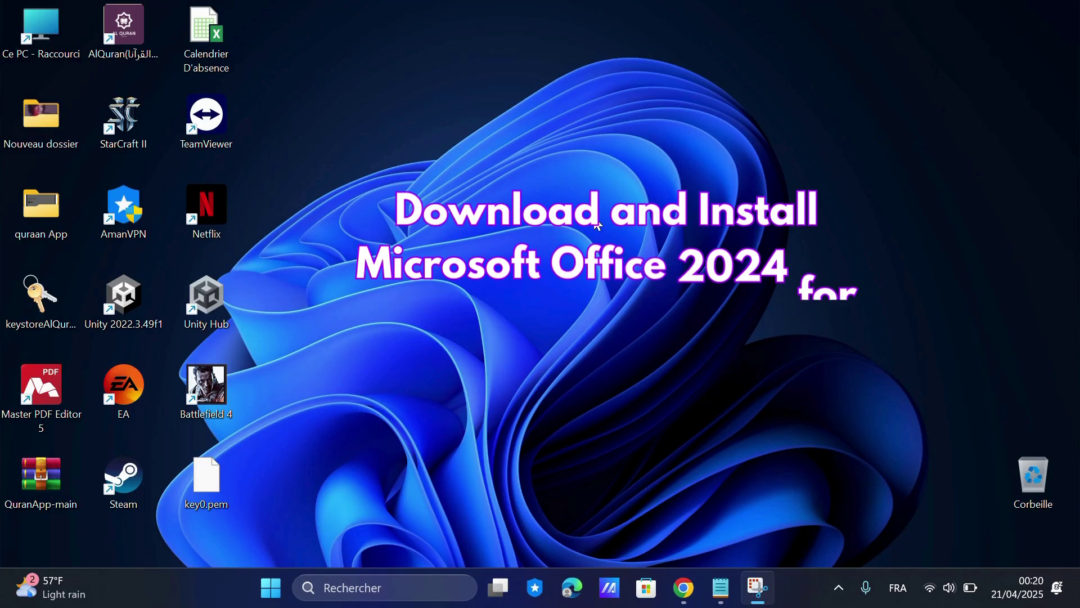
Create a new folder on the desktop and name it Office2024.
right_click(559, 212)
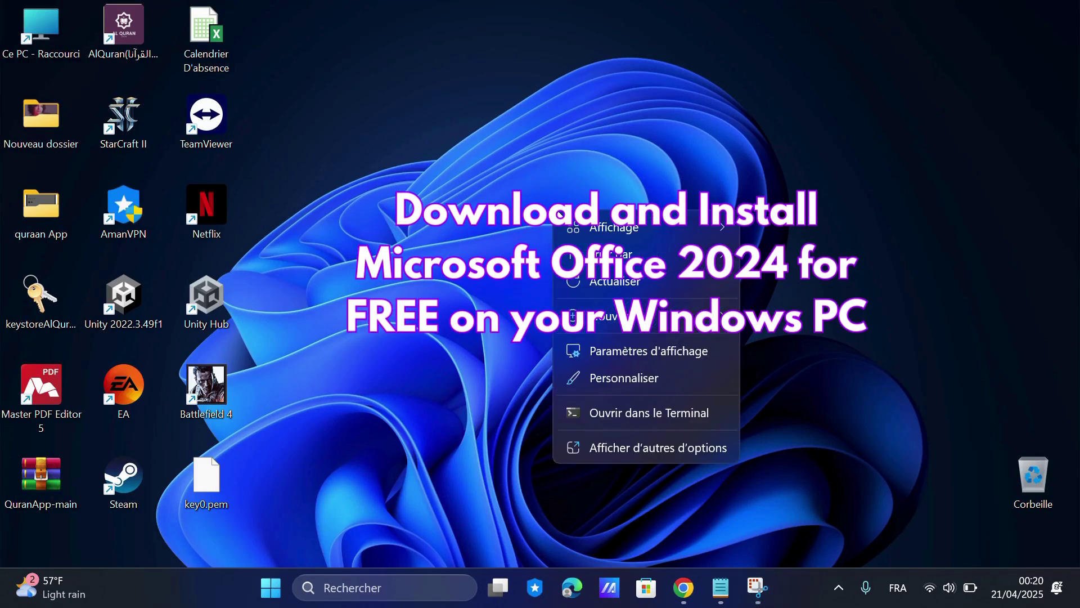
left_click(508, 173)
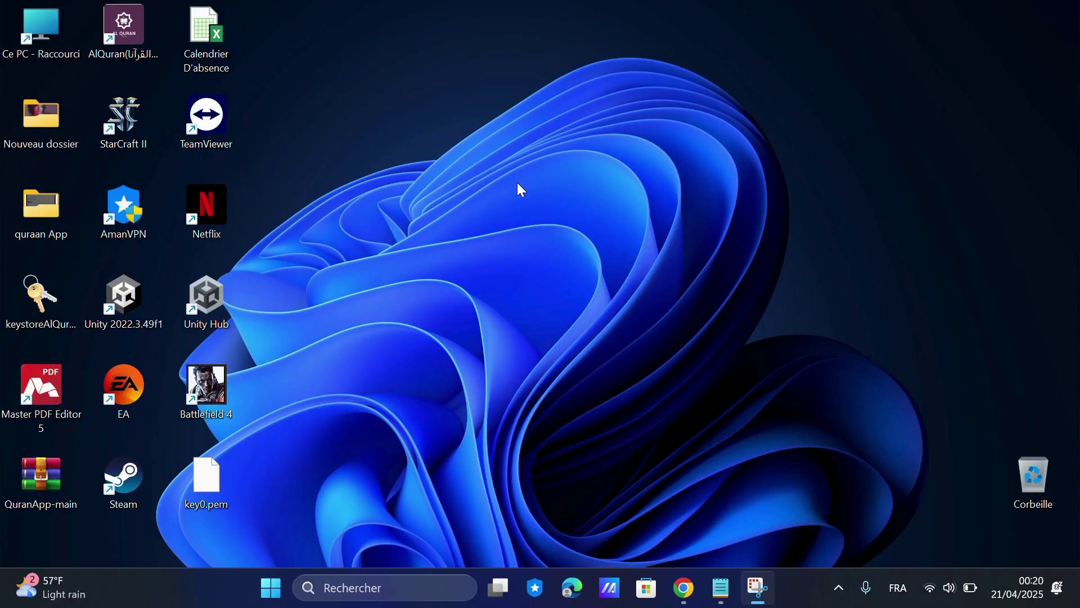
right_click(556, 213)
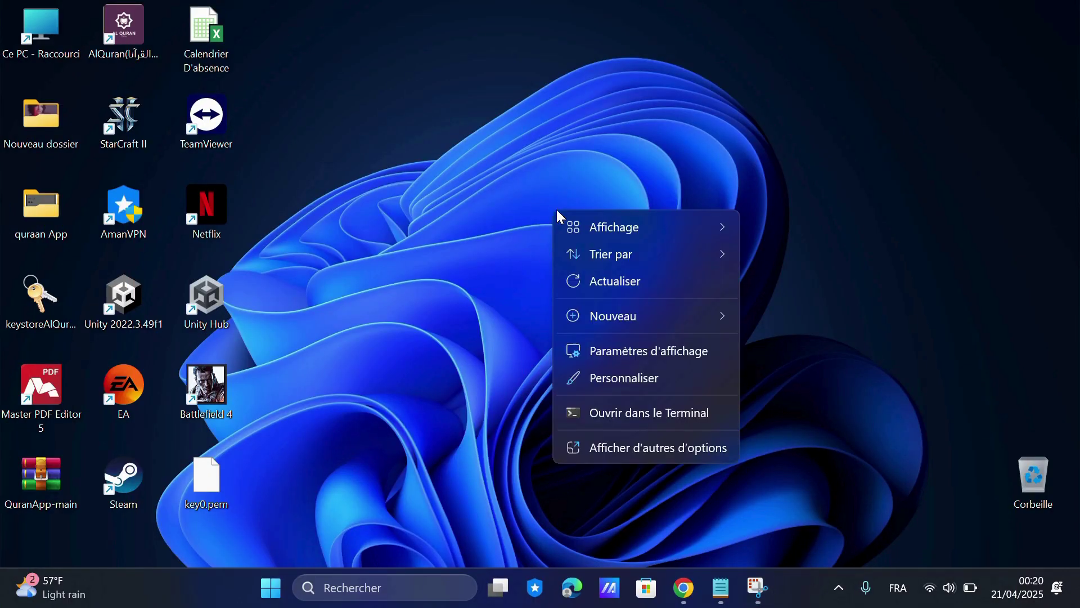
mouse_move(675, 317)
left_click(796, 22)
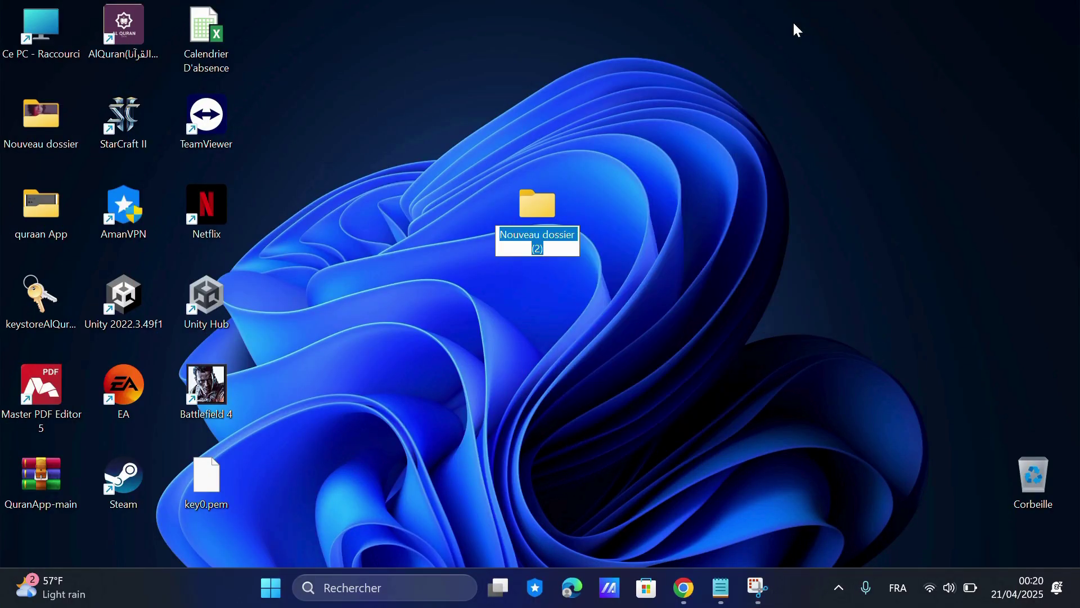
type("Office202")
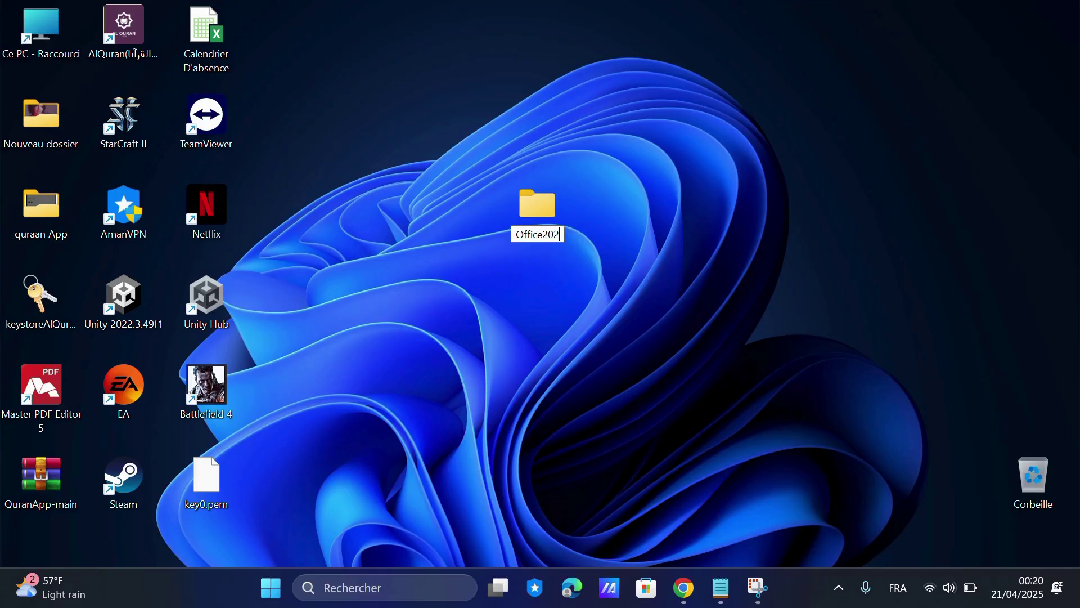
type("4")
left_click(796, 29)
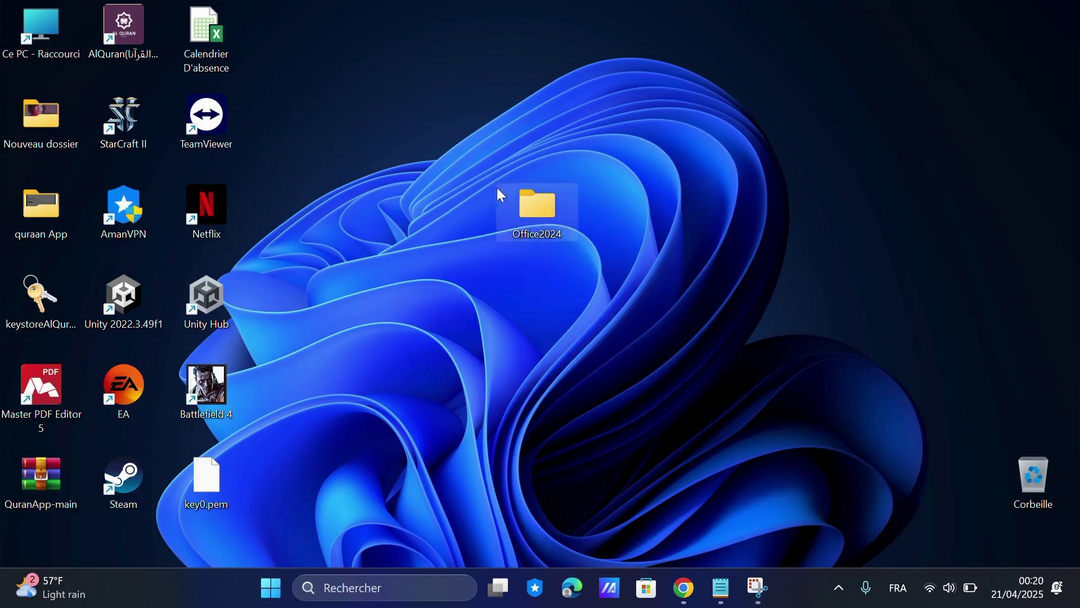
Search Google for 'Office Deployment Tool' and open the Microsoft Support result.
left_click(684, 588)
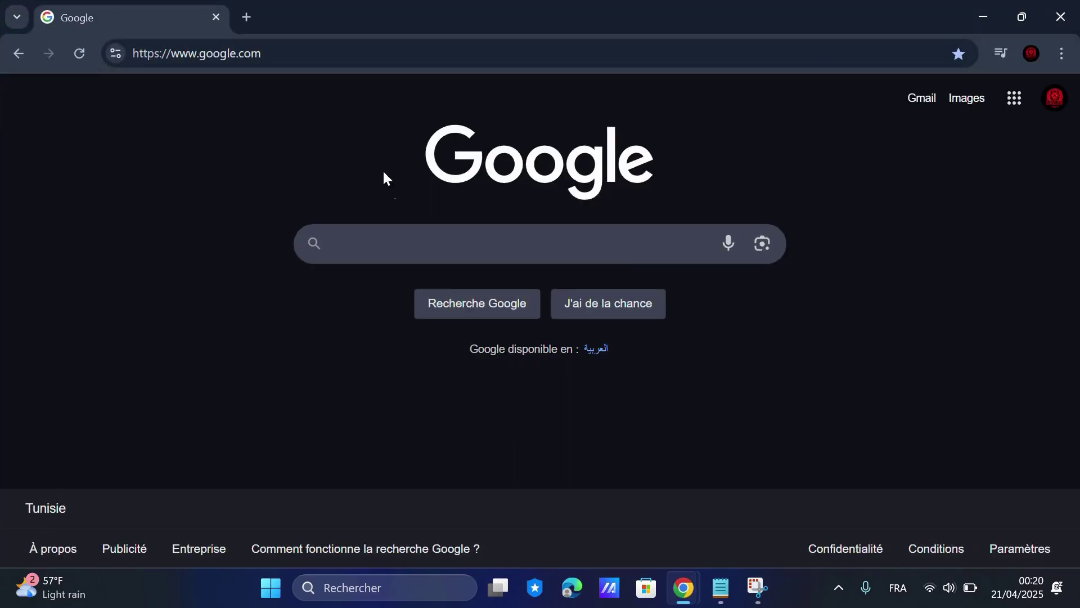
type("Office ")
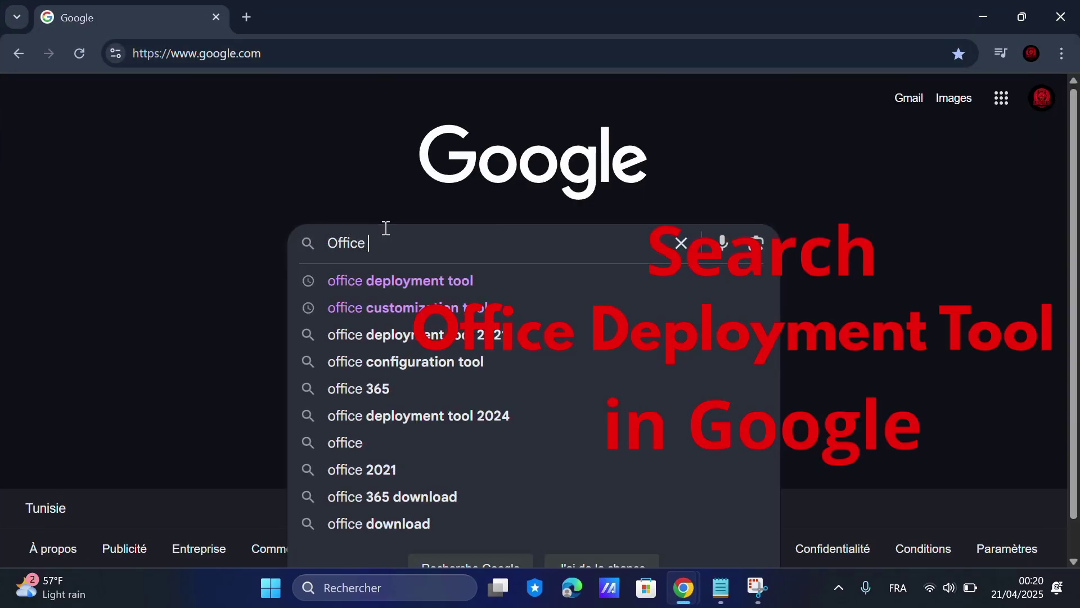
type("Deployment Tool")
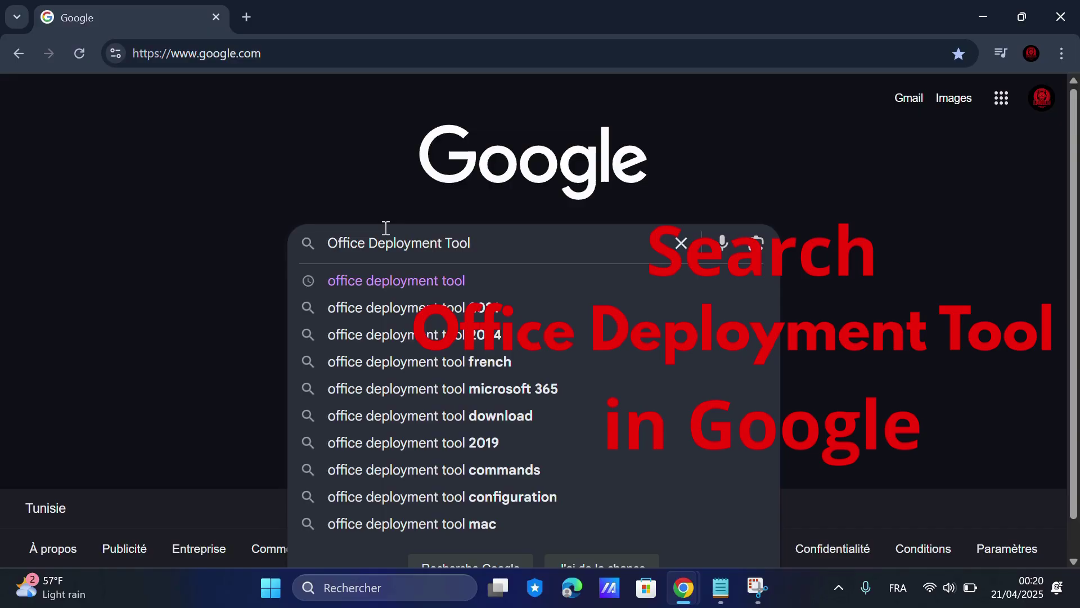
key("Return")
scroll(380, 234, "down", 15)
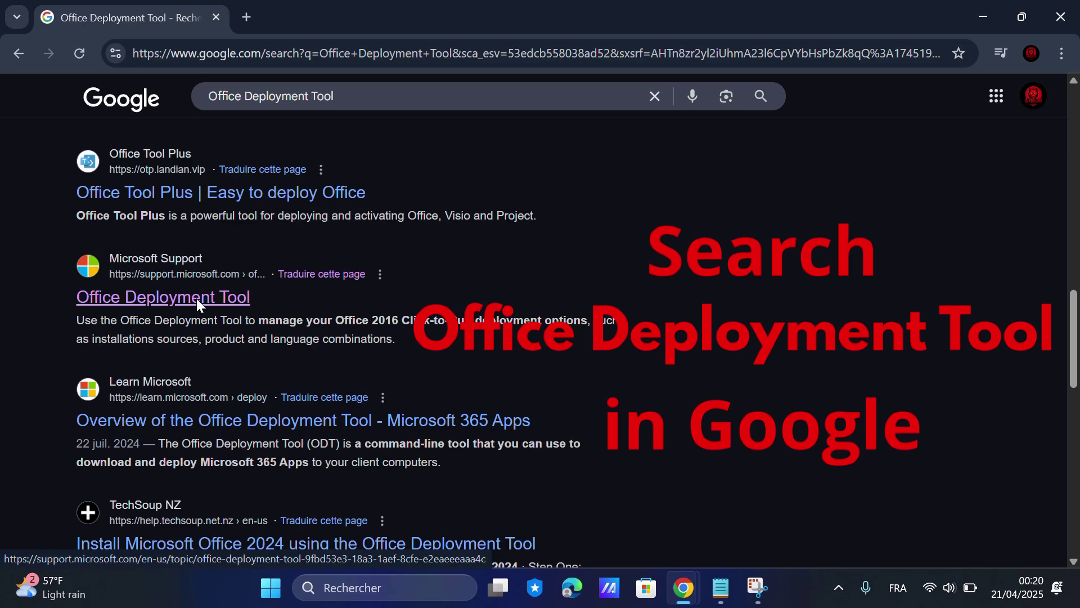
left_click(196, 298)
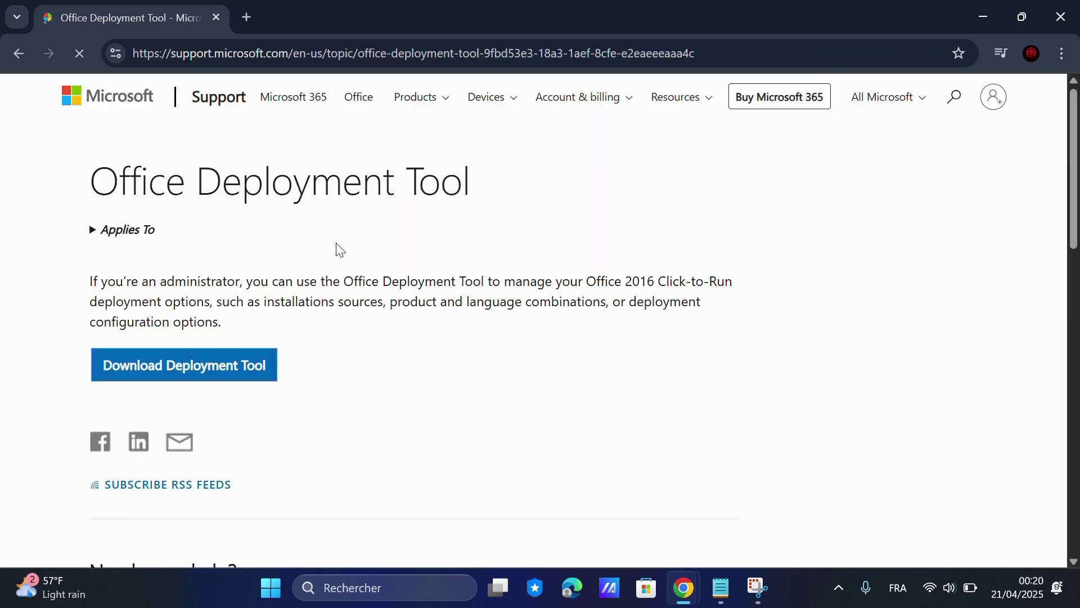
Download officedeploymenttool_18623-20156.exe from the Microsoft Download Center.
left_click(258, 370)
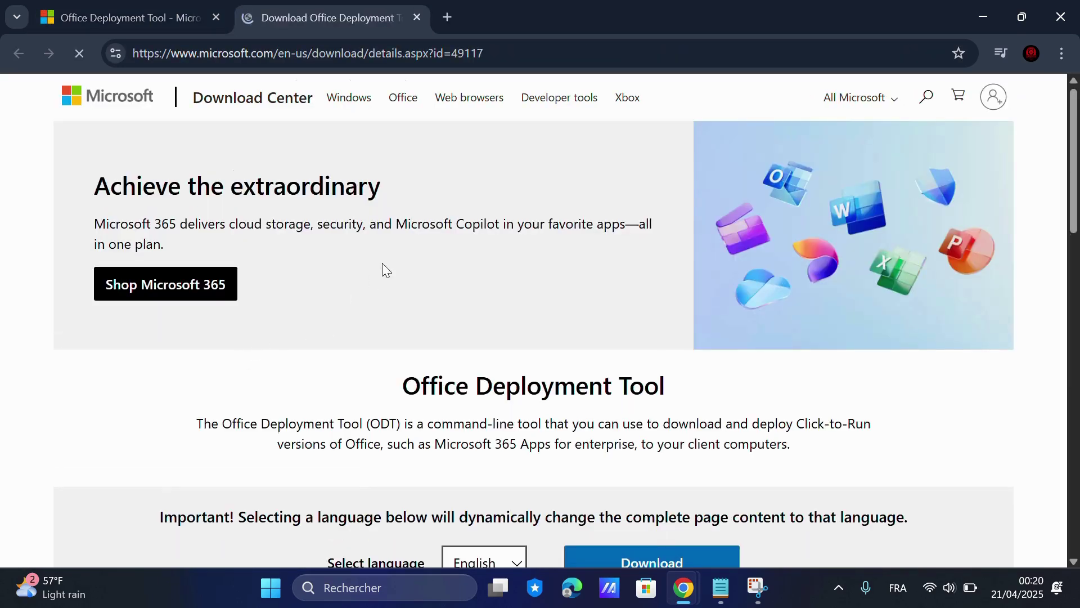
scroll(384, 269, "down", 1)
left_click(688, 482)
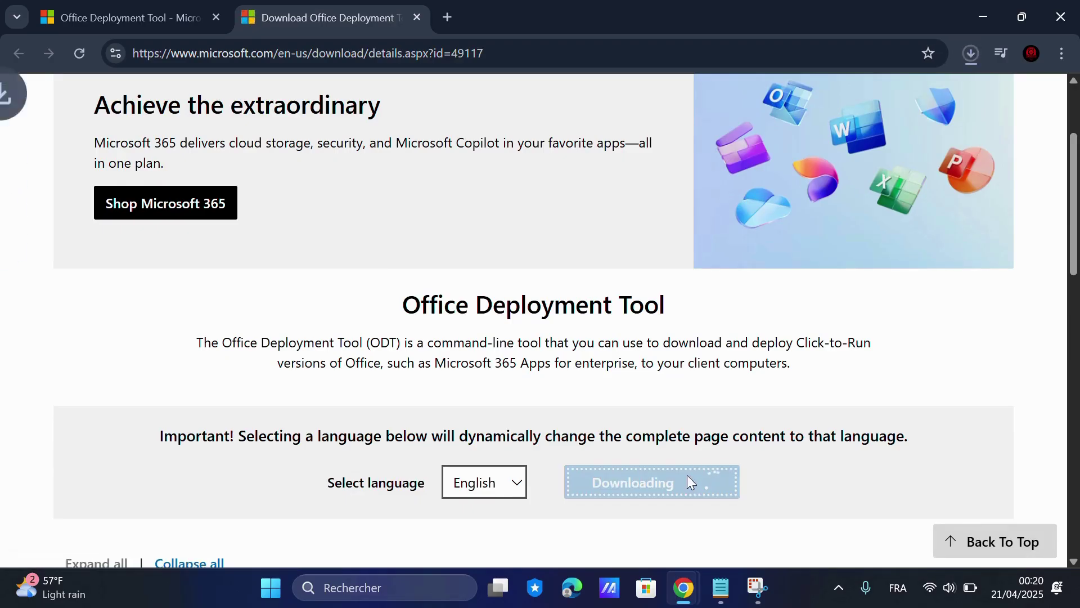
left_click(971, 54)
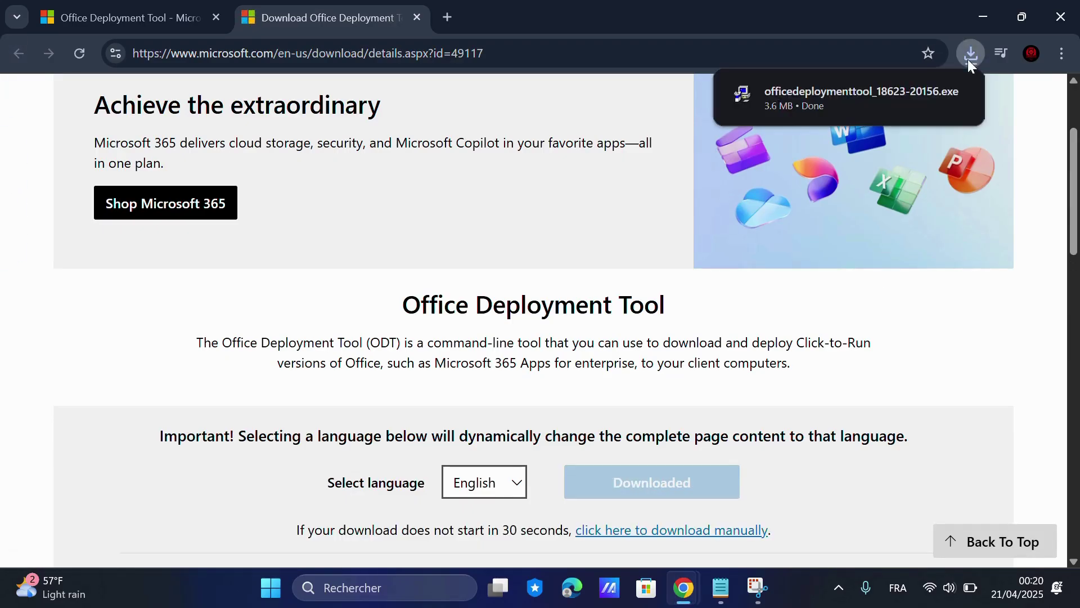
Run the downloaded officedeploymenttool_18623-20156.exe as administrator from Téléchargements.
left_click(925, 94)
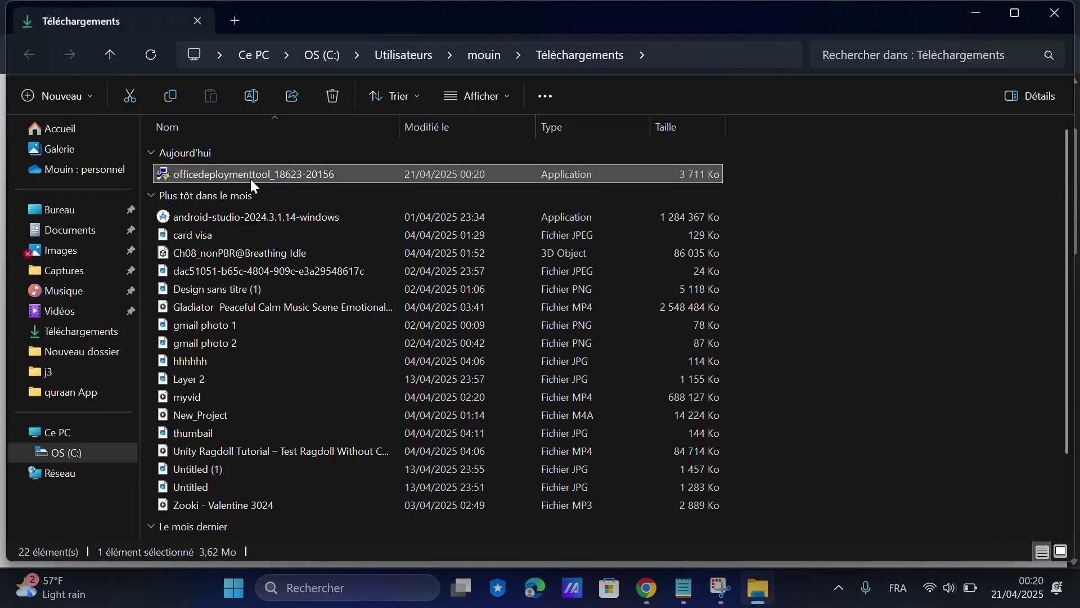
right_click(295, 176)
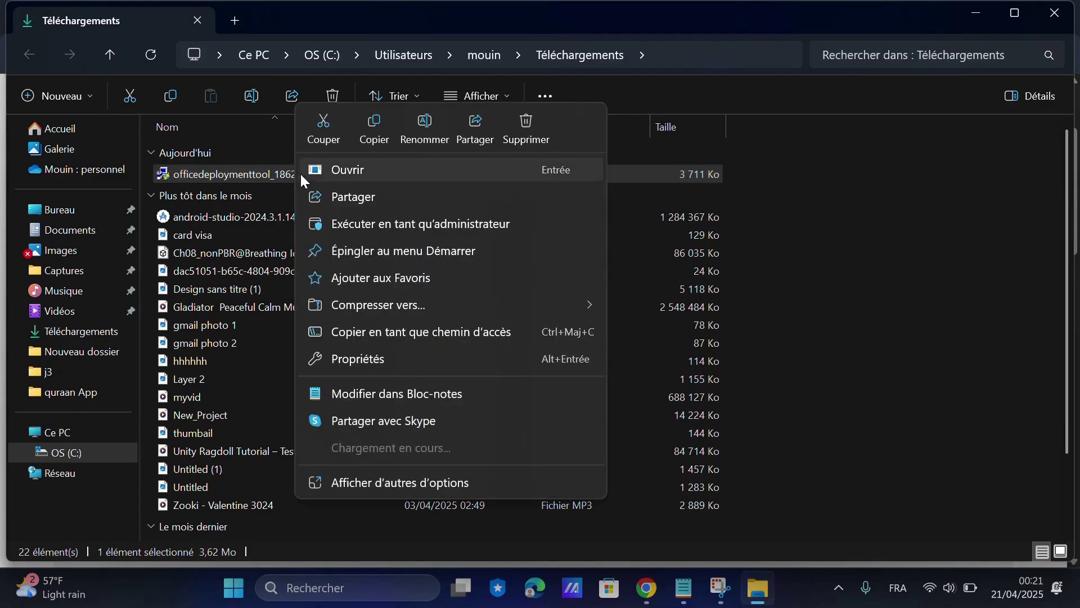
left_click(419, 223)
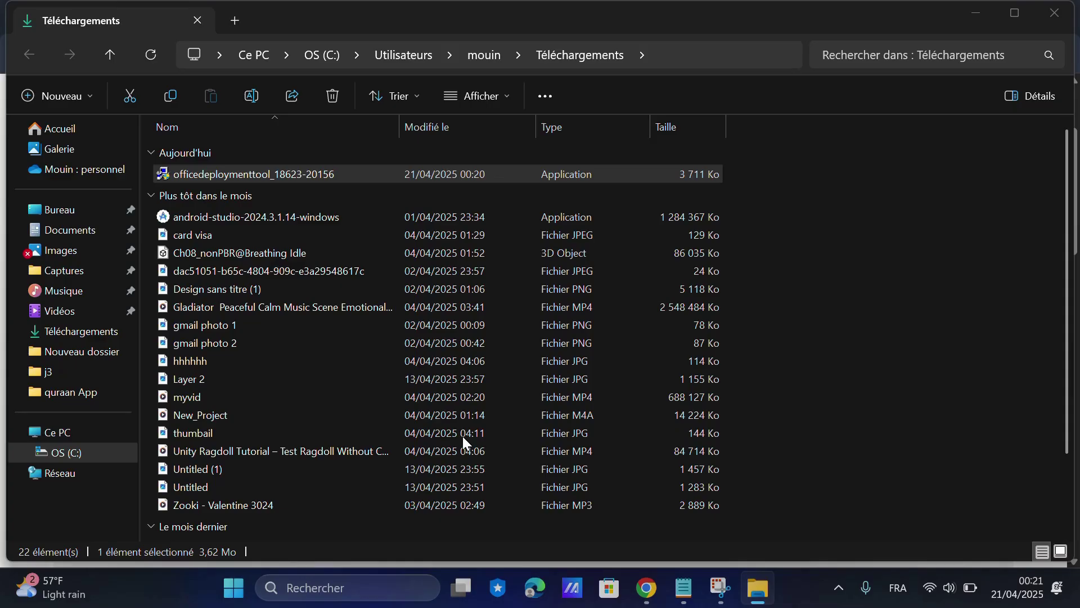
Accept the license terms and extract the tool's files into the Office2024 folder.
scroll(411, 289, "down", 15)
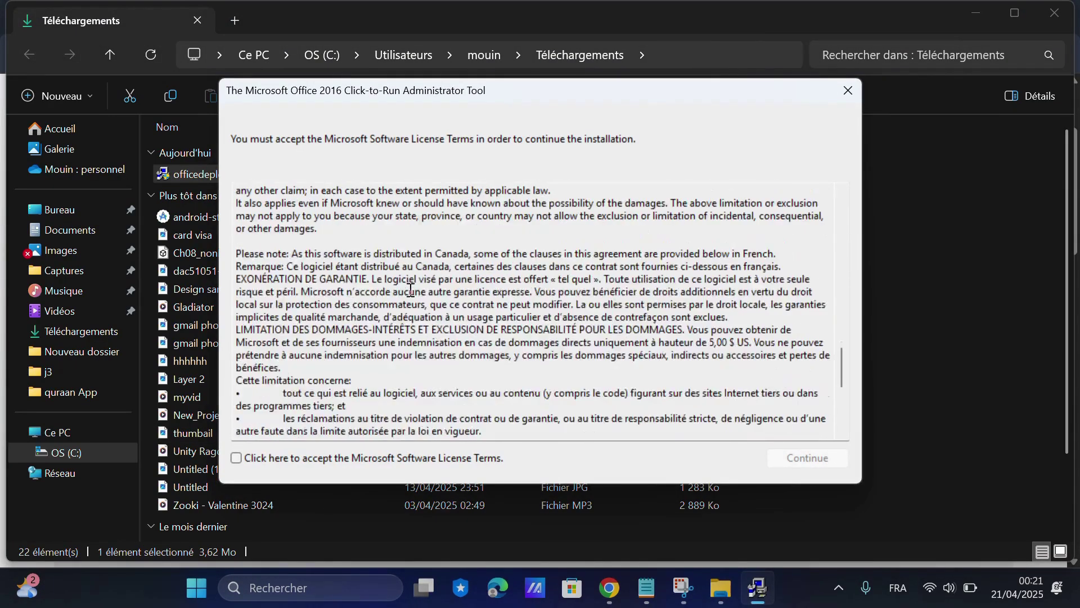
scroll(411, 290, "down", 6)
left_click(235, 458)
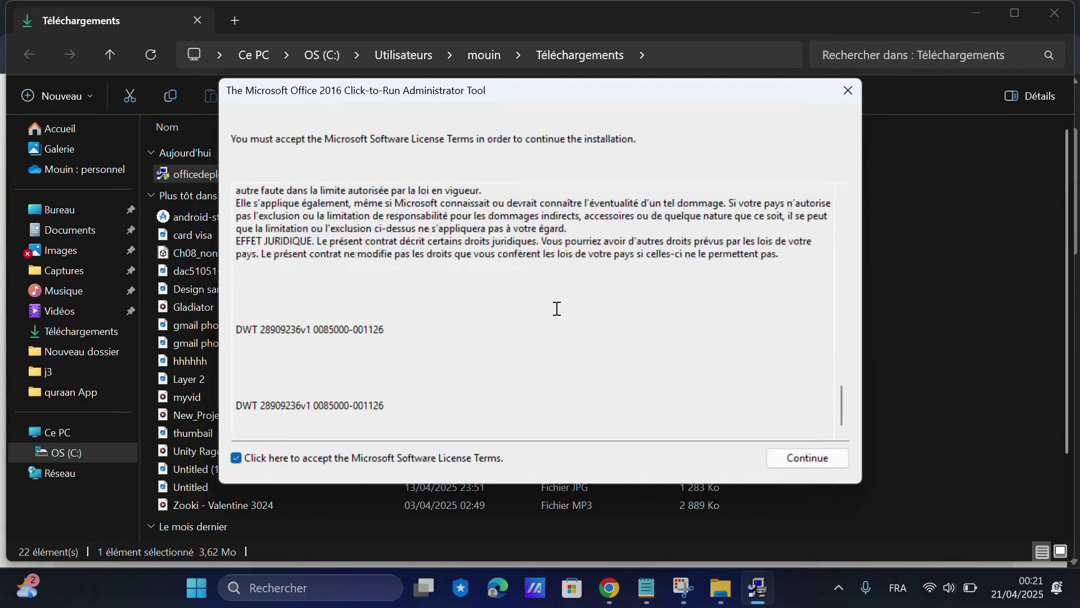
left_click(784, 457)
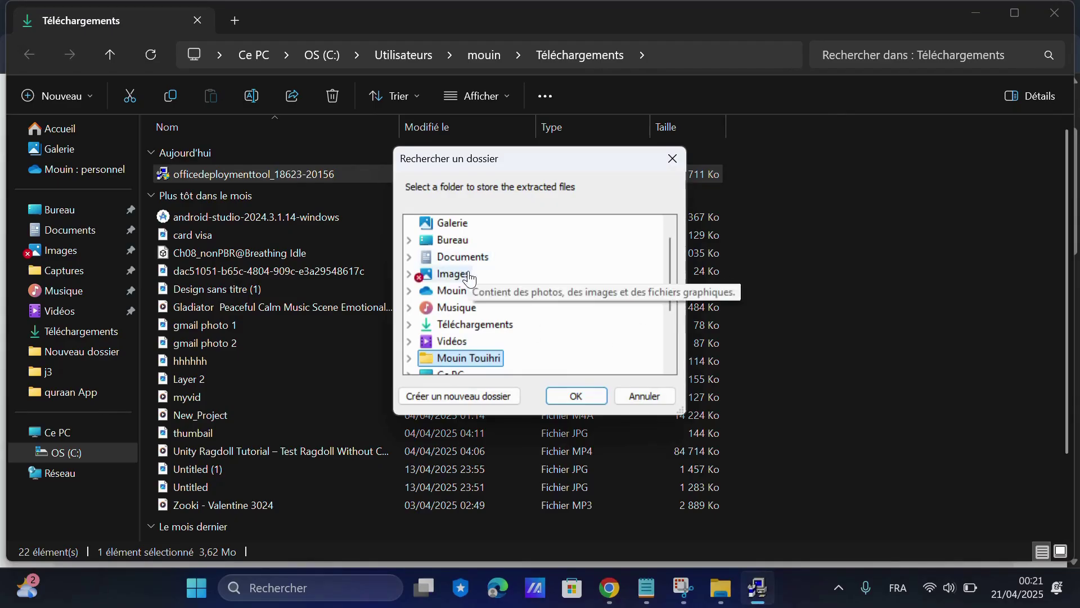
scroll(475, 278, "down", 2)
left_click(475, 344)
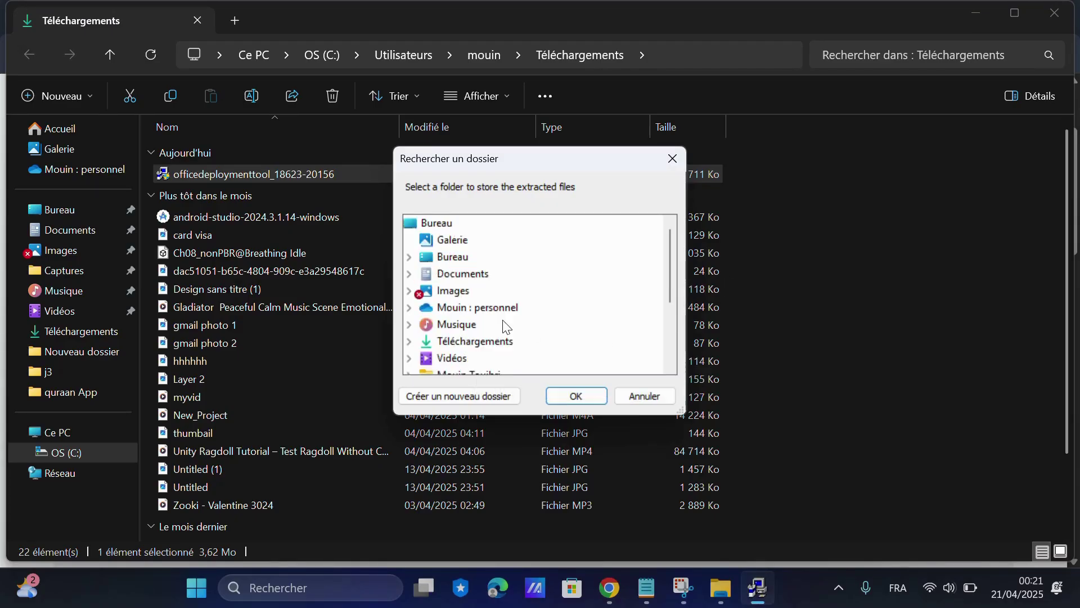
left_click(575, 396)
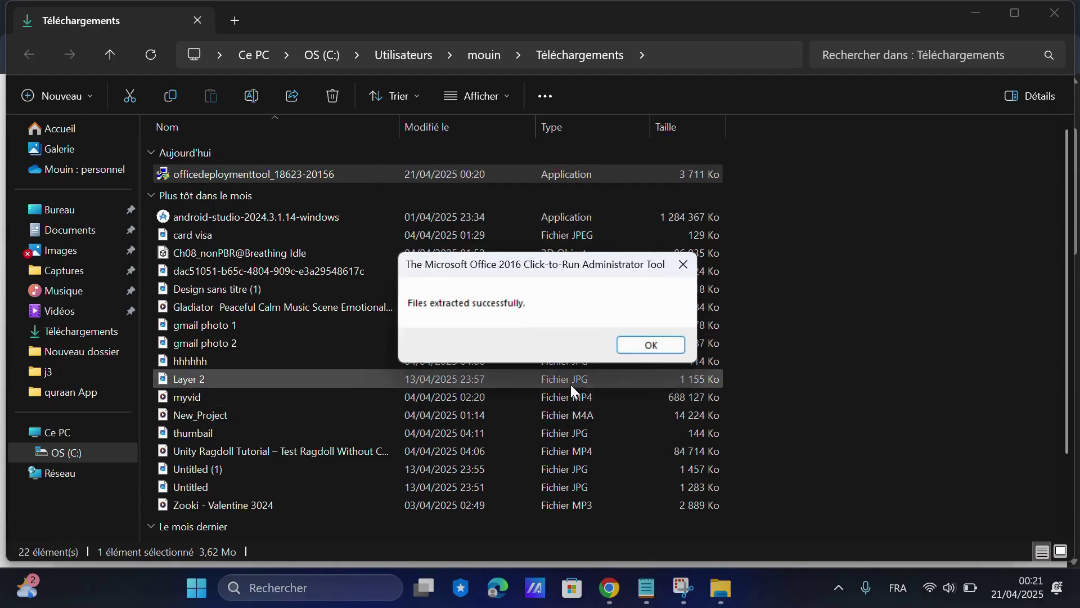
left_click(635, 349)
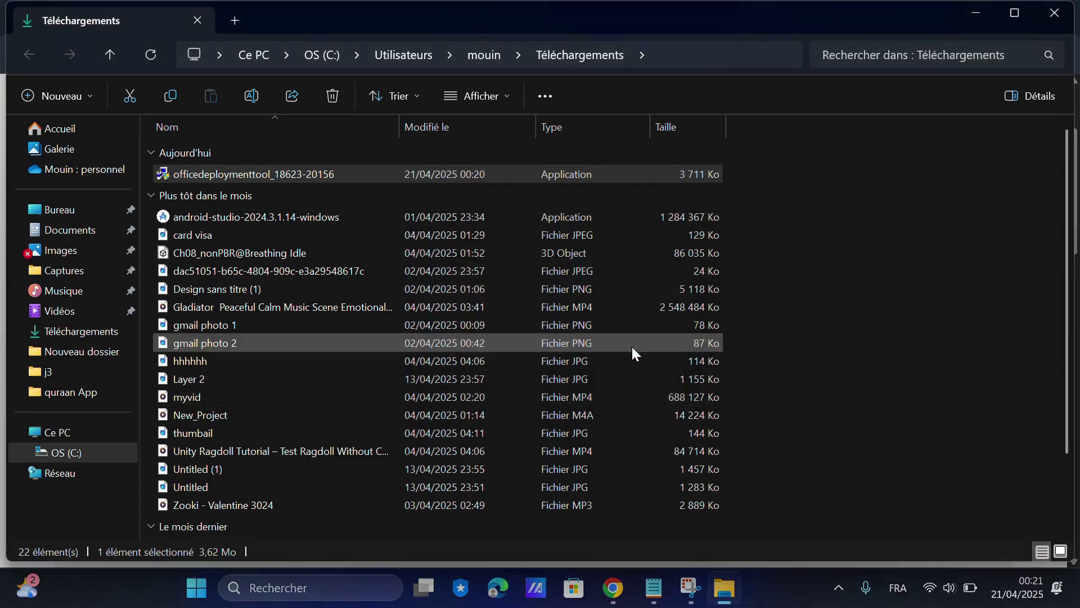
Delete configuration-Office365-x64 from the Office2024 folder, leaving only setup, and return to the desktop.
left_click(977, 17)
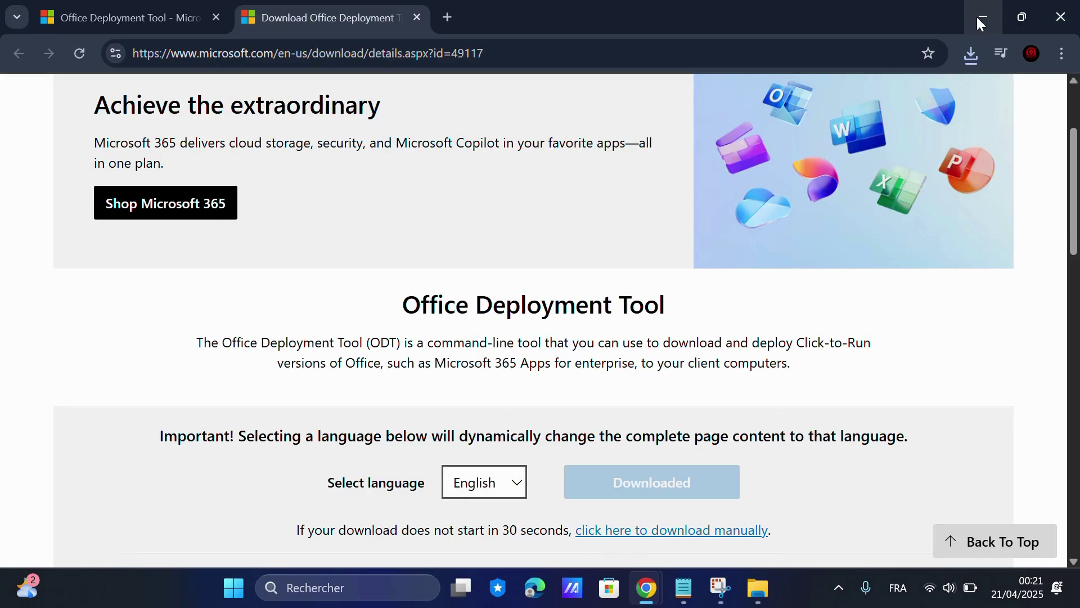
left_click(977, 17)
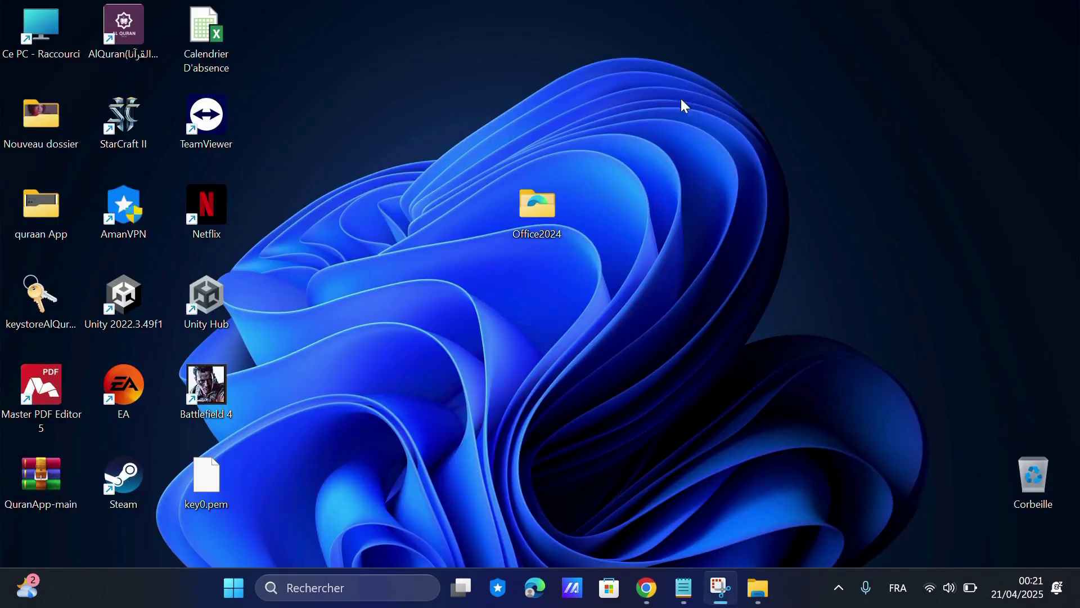
double_click(513, 243)
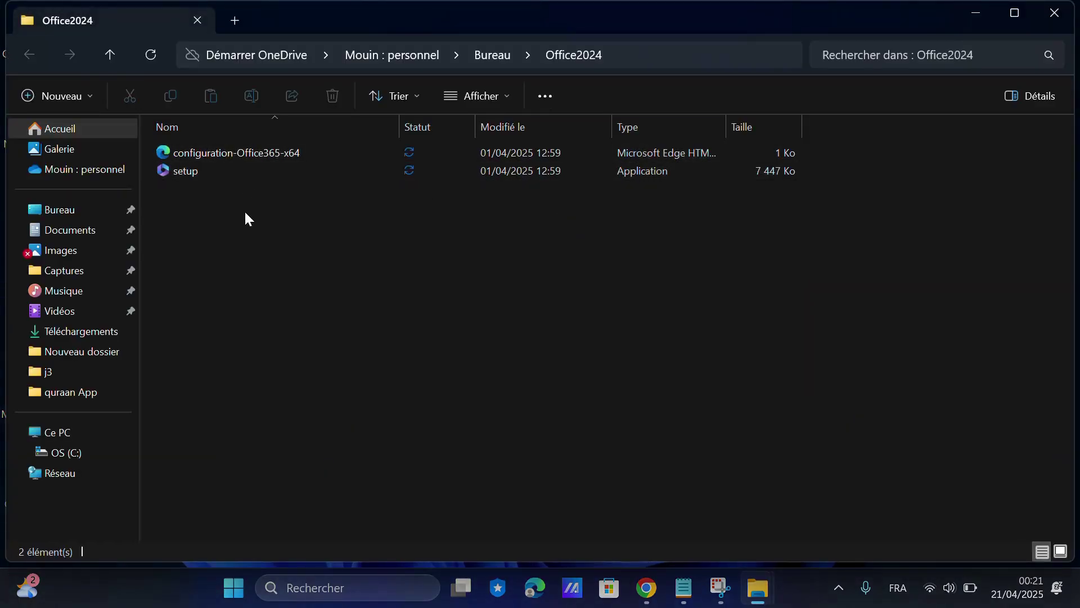
left_click(279, 154)
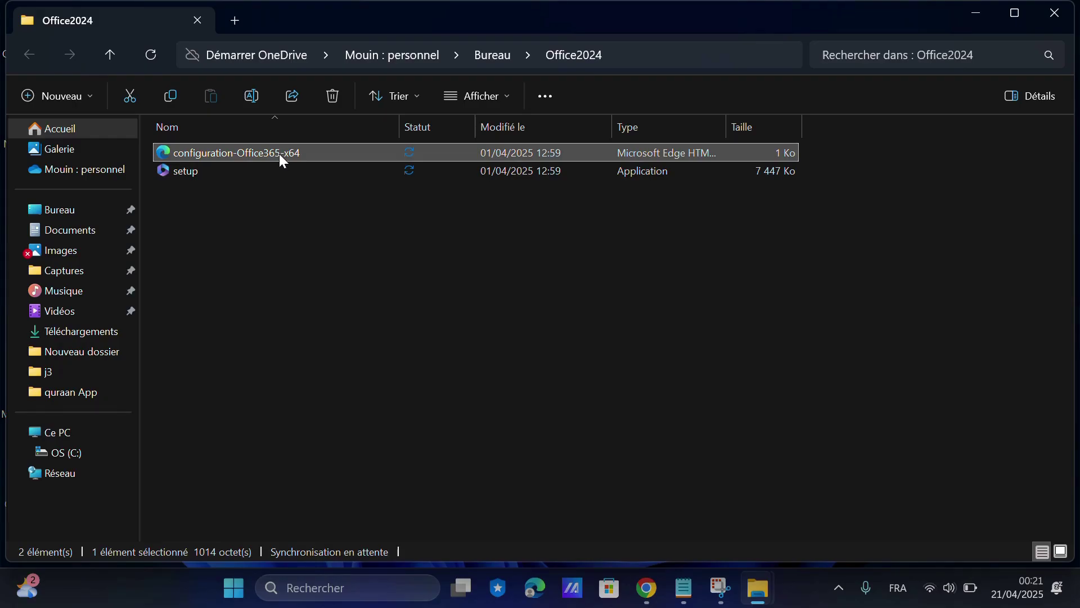
right_click(279, 153)
key("Escape")
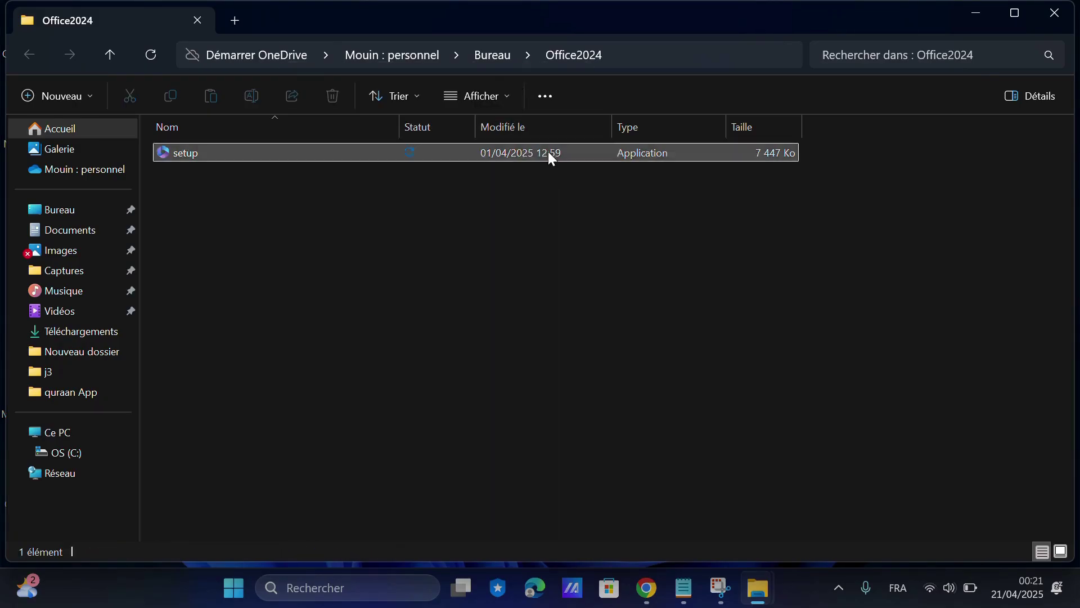
left_click(974, 16)
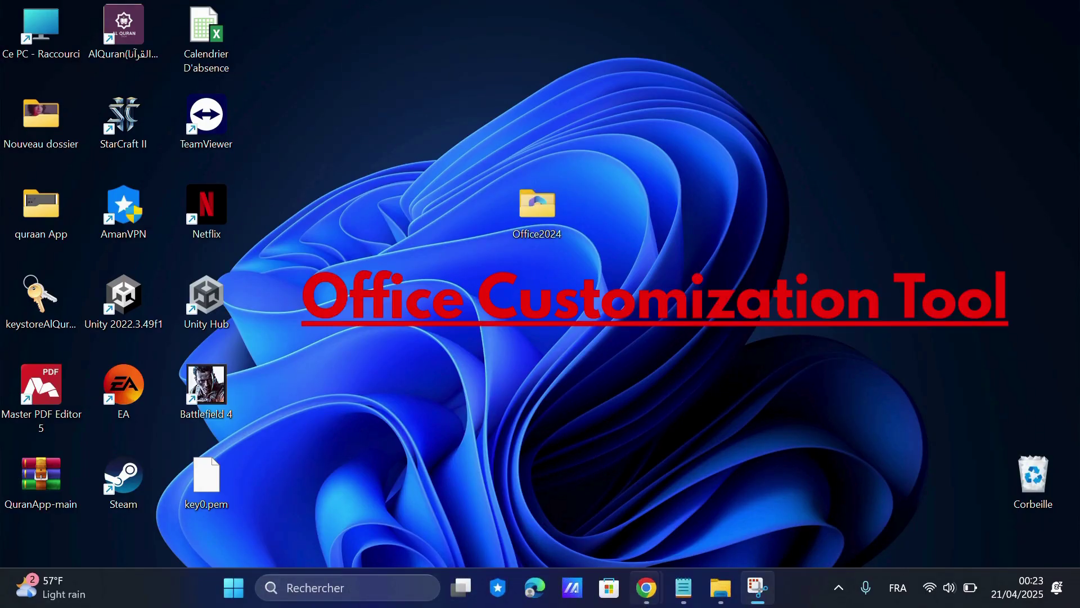
Load google.com in the Chrome download tab.
mouse_move(646, 587)
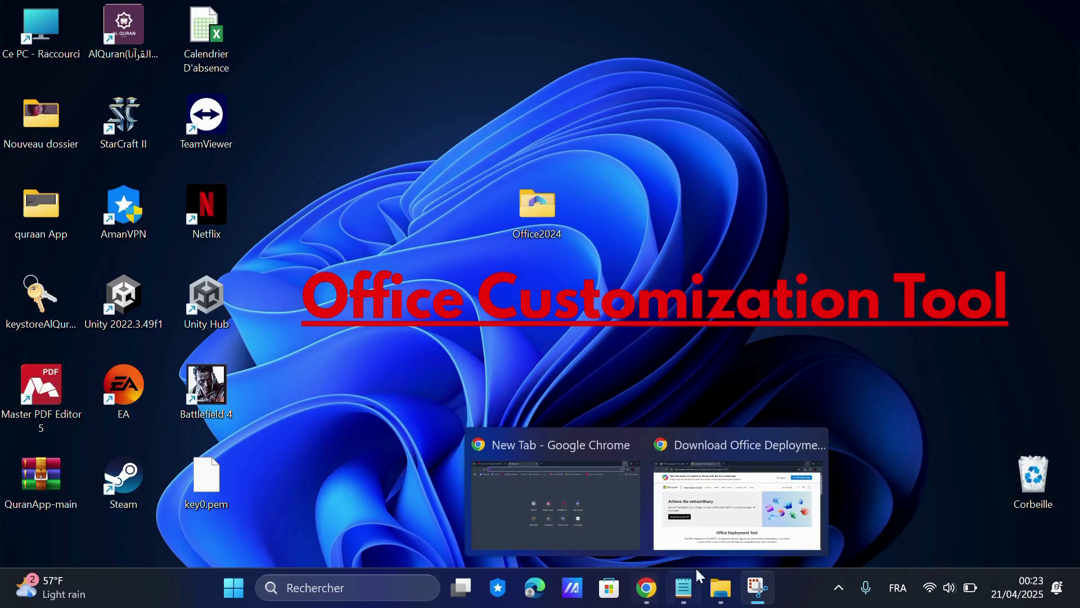
left_click(718, 525)
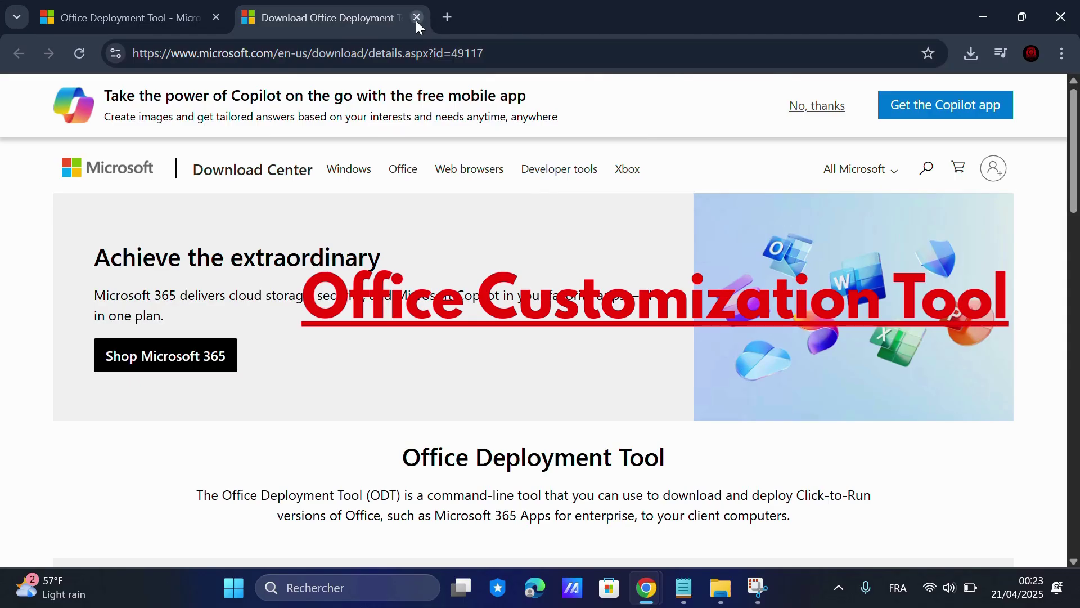
left_click(317, 58)
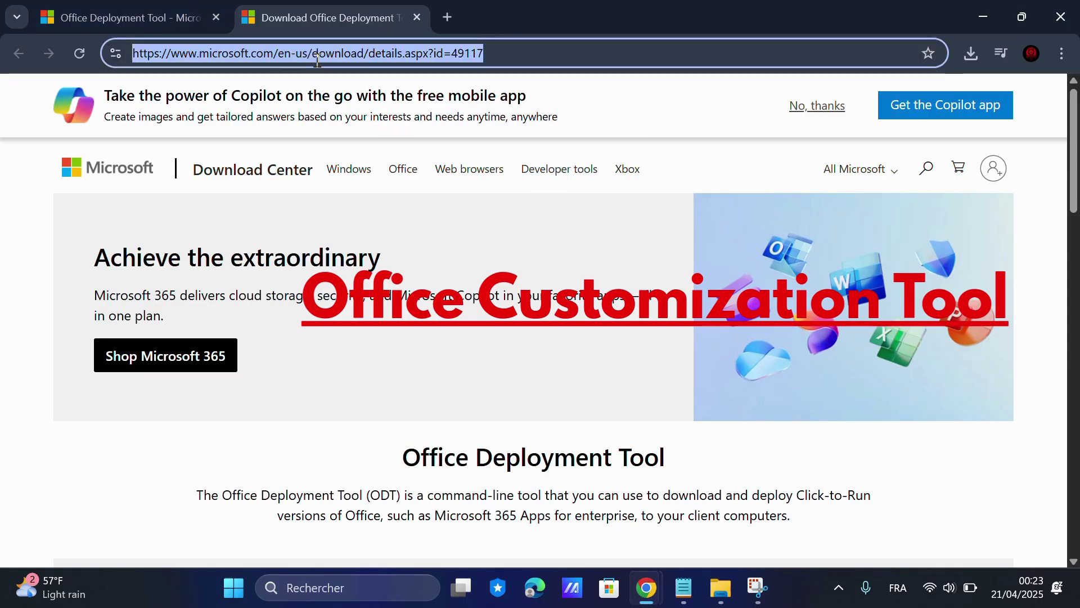
type("google.com")
key("Return")
Search Google for 'office customization tool'.
left_click(415, 249)
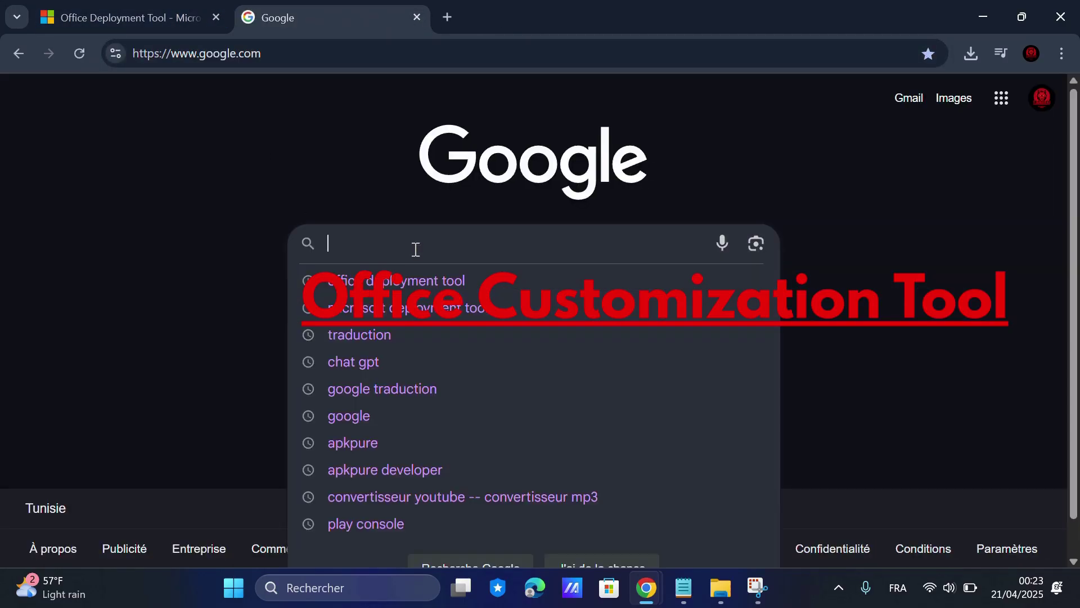
type("Ofi")
key("BackSpace")
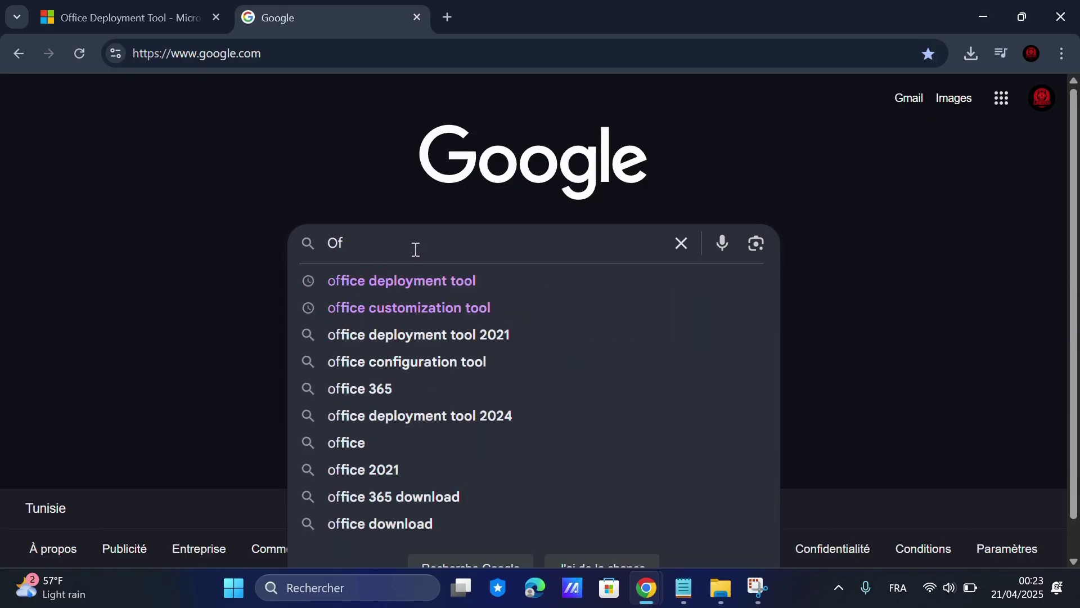
type("fice ")
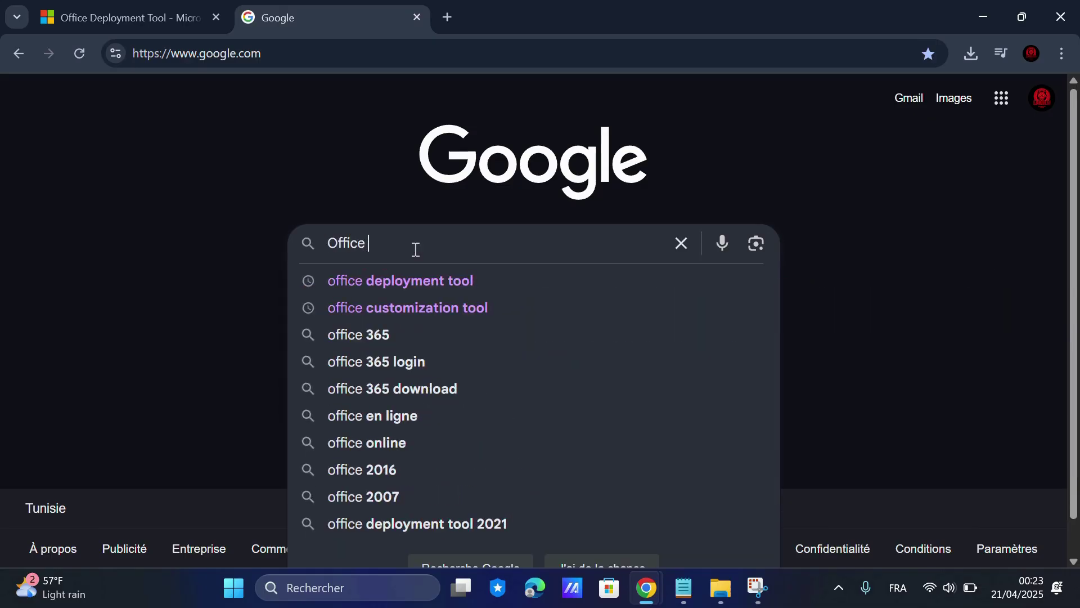
type("cu")
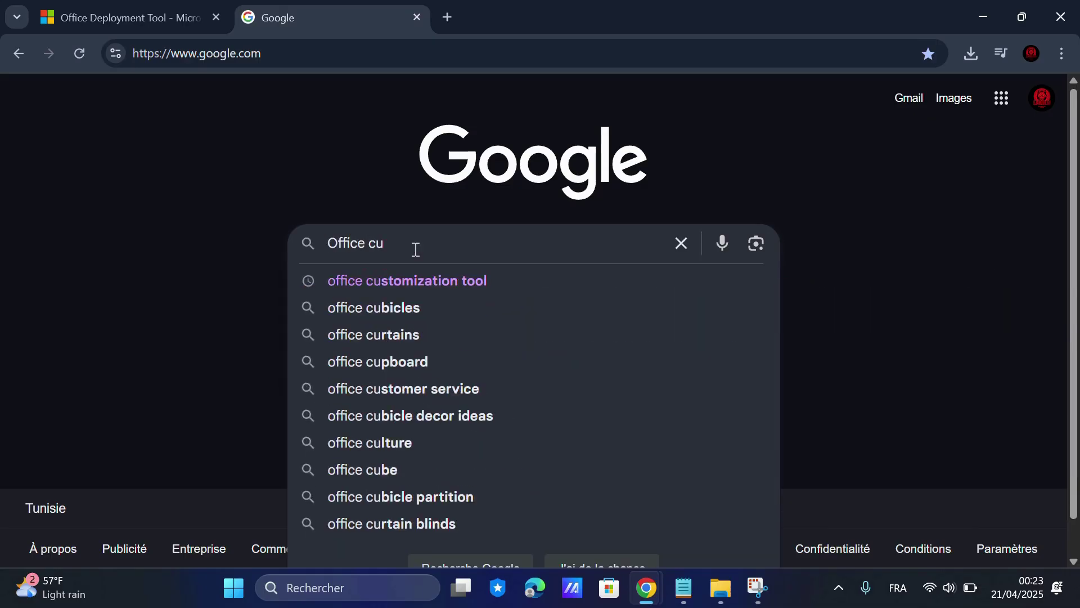
left_click(458, 281)
left_click(422, 112)
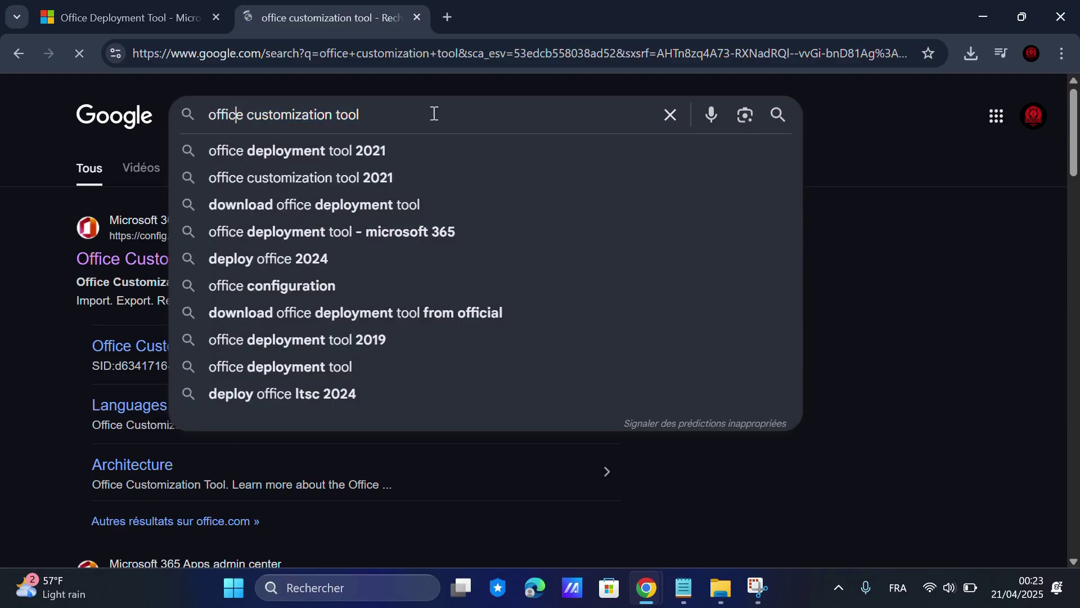
left_click(885, 262)
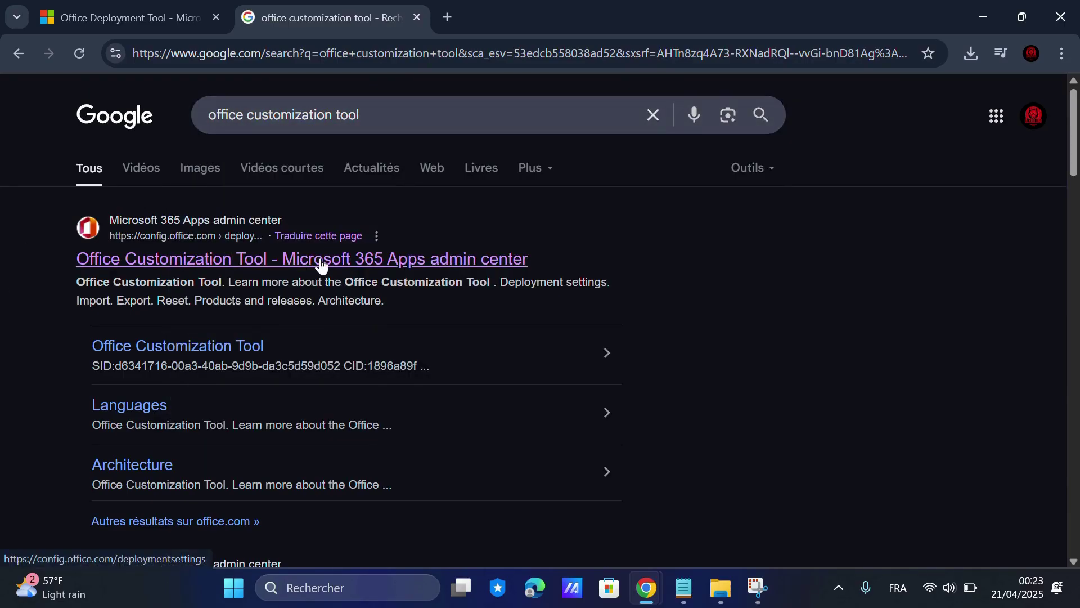
Open the Office Customization Tool and choose Office LTSC Professional Plus 2024 - Volume License.
left_click(248, 262)
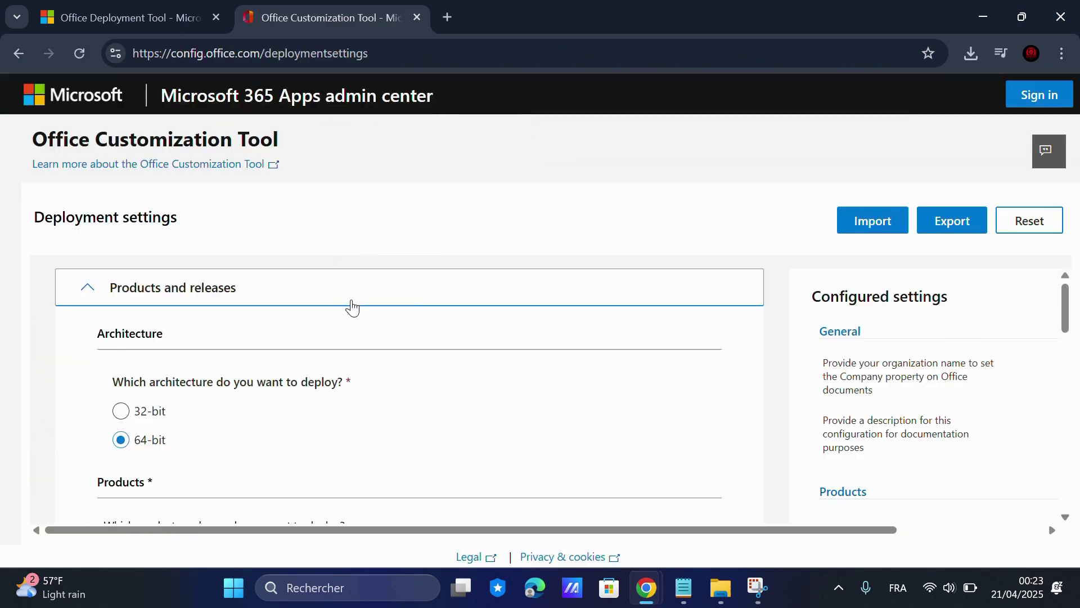
scroll(351, 307, "down", 1)
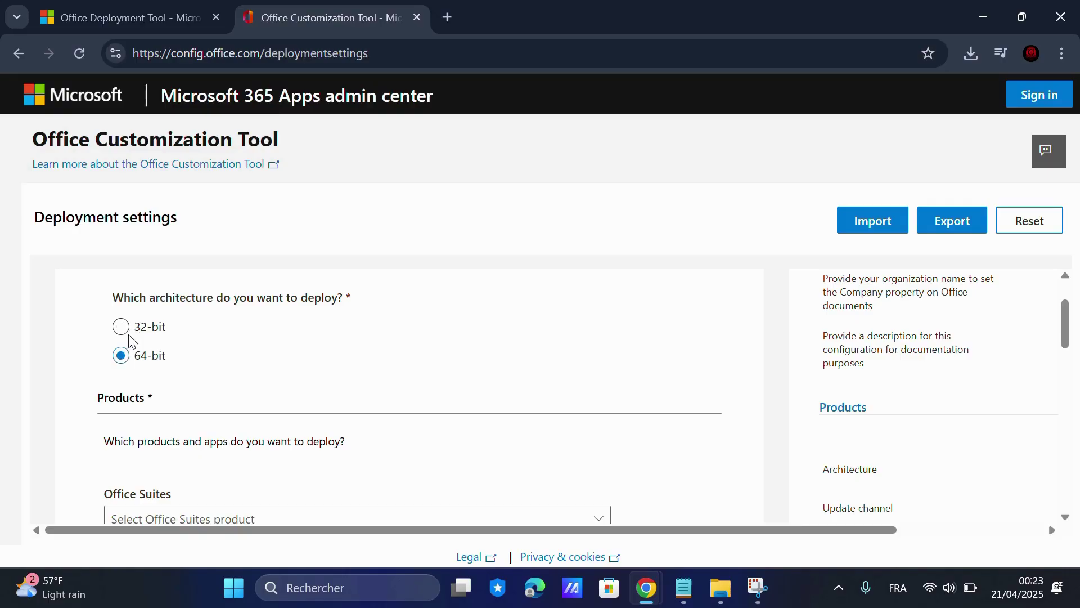
scroll(174, 360, "down", 2)
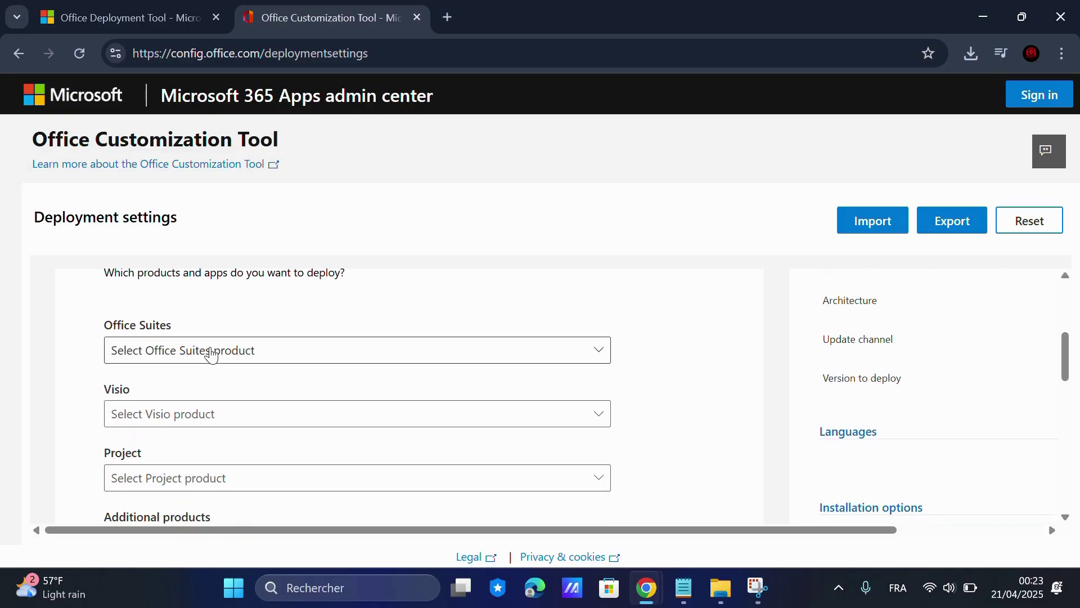
left_click(212, 351)
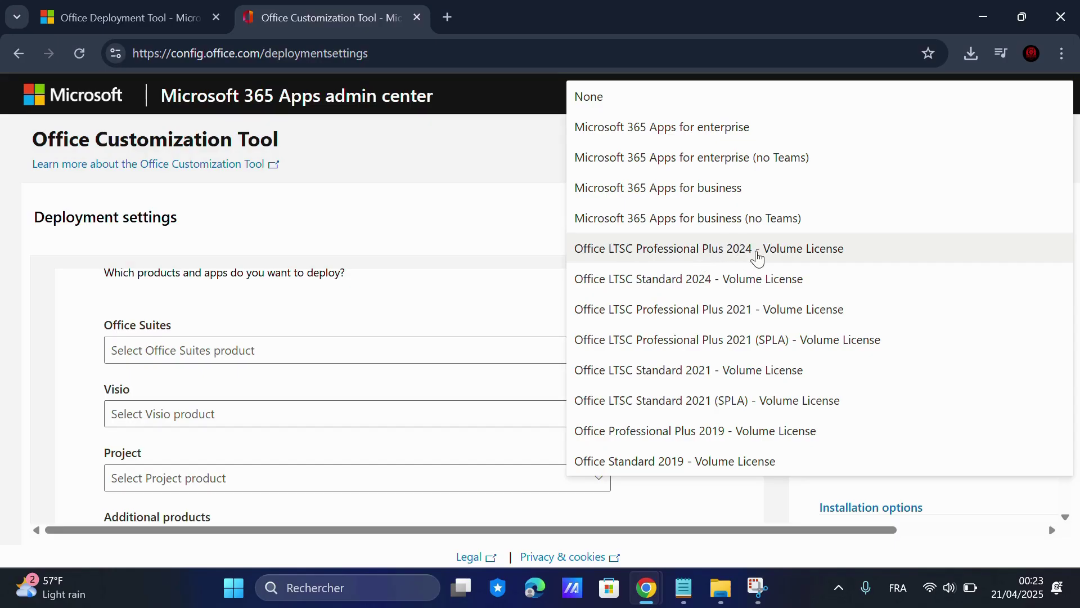
left_click(757, 258)
Exclude Access, OneDrive Desktop, Outlook (classic), Publisher and OneNote, keeping Excel, PowerPoint and Word.
scroll(372, 377, "down", 3)
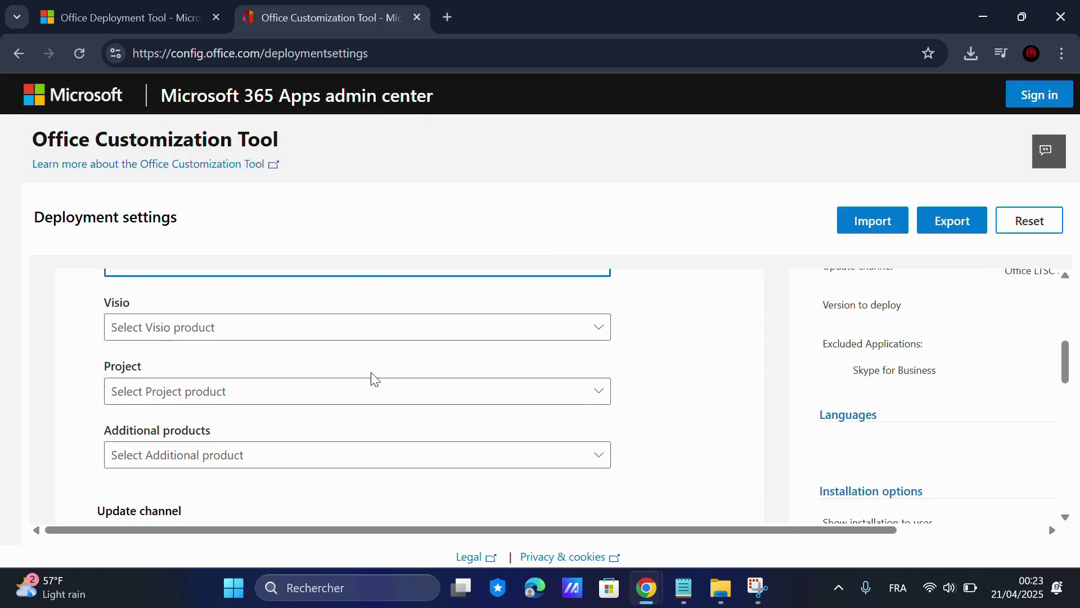
scroll(376, 374, "down", 6)
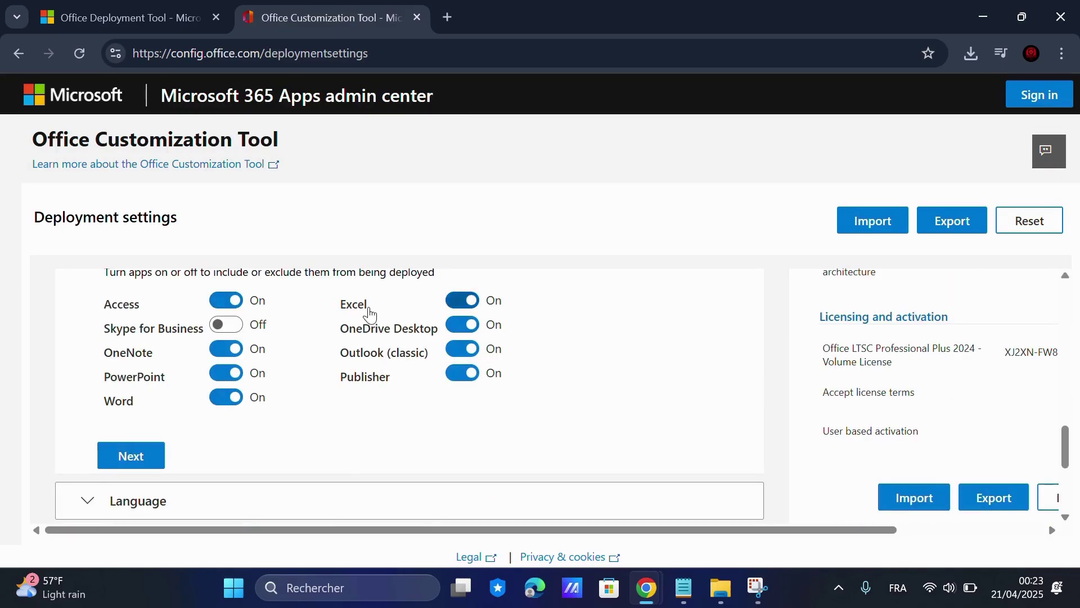
left_click(226, 300)
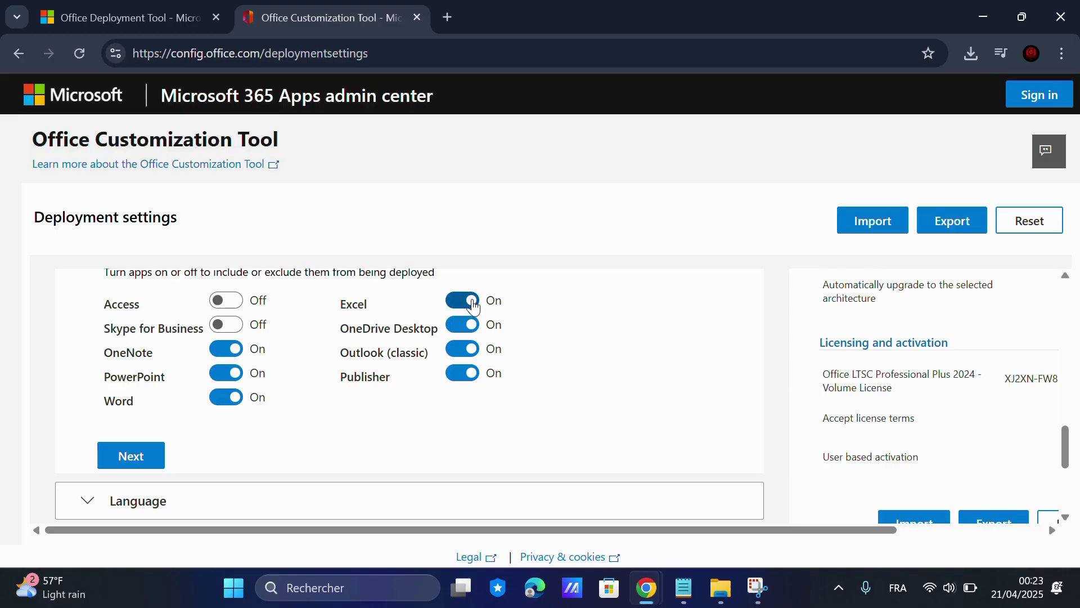
left_click(463, 325)
left_click(462, 348)
left_click(462, 372)
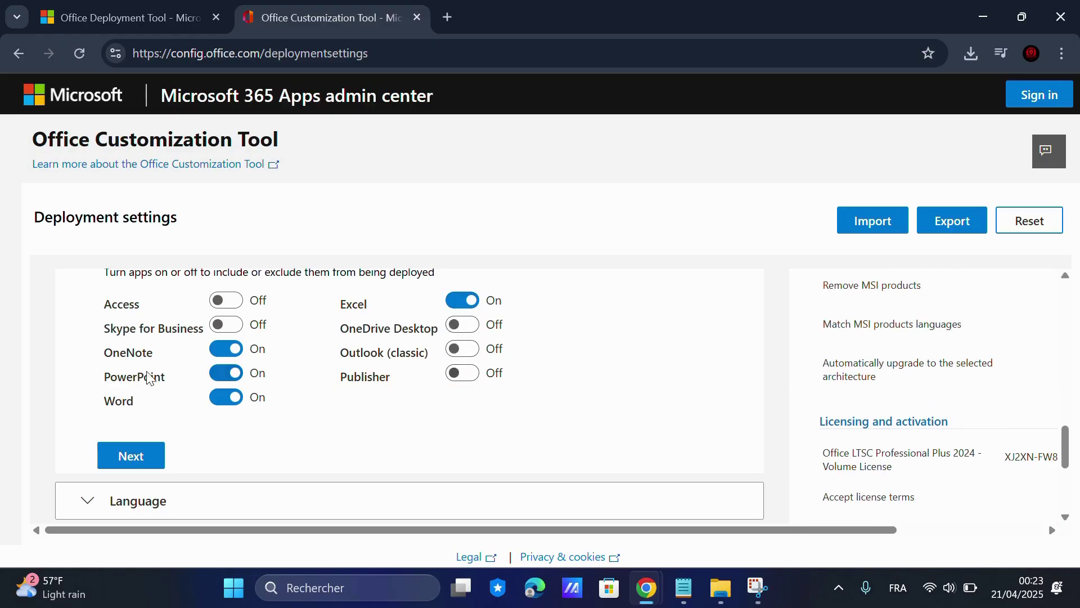
left_click(235, 348)
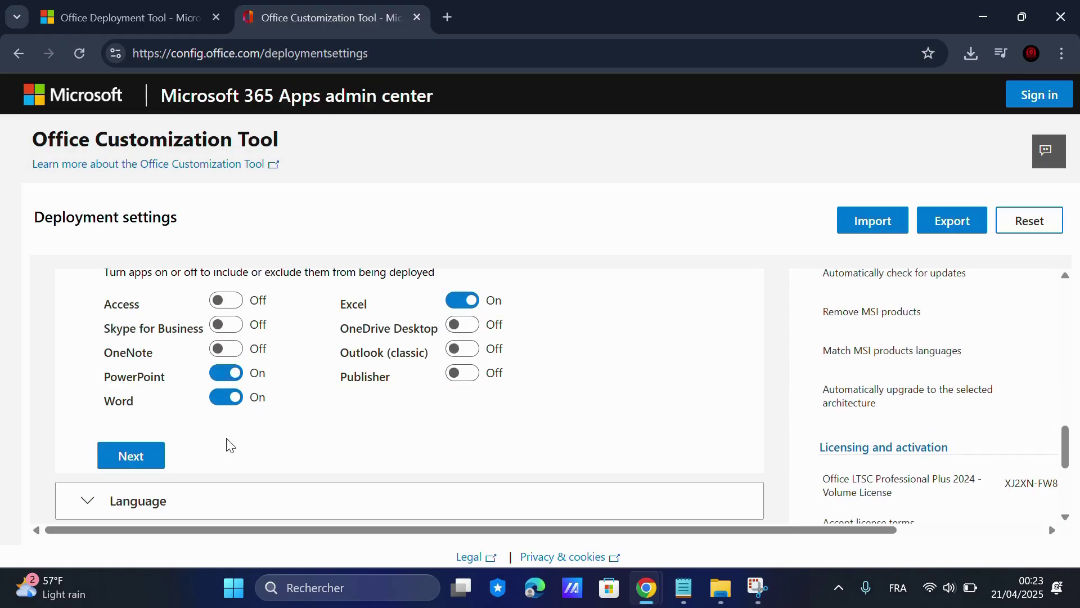
scroll(224, 443, "down", 2)
Set English (United States) as the primary language.
left_click(145, 370)
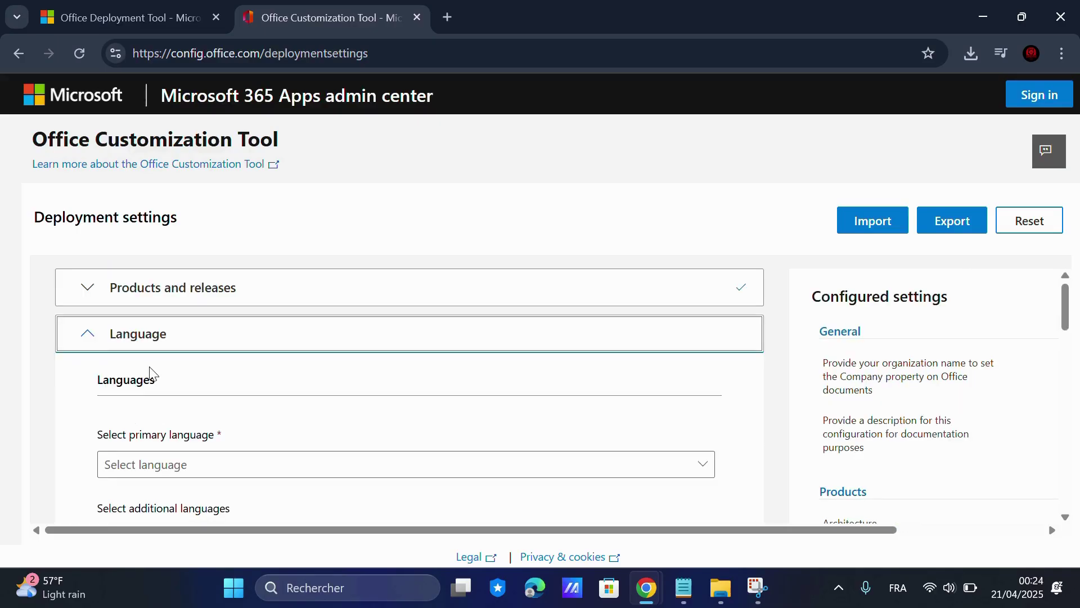
left_click(260, 378)
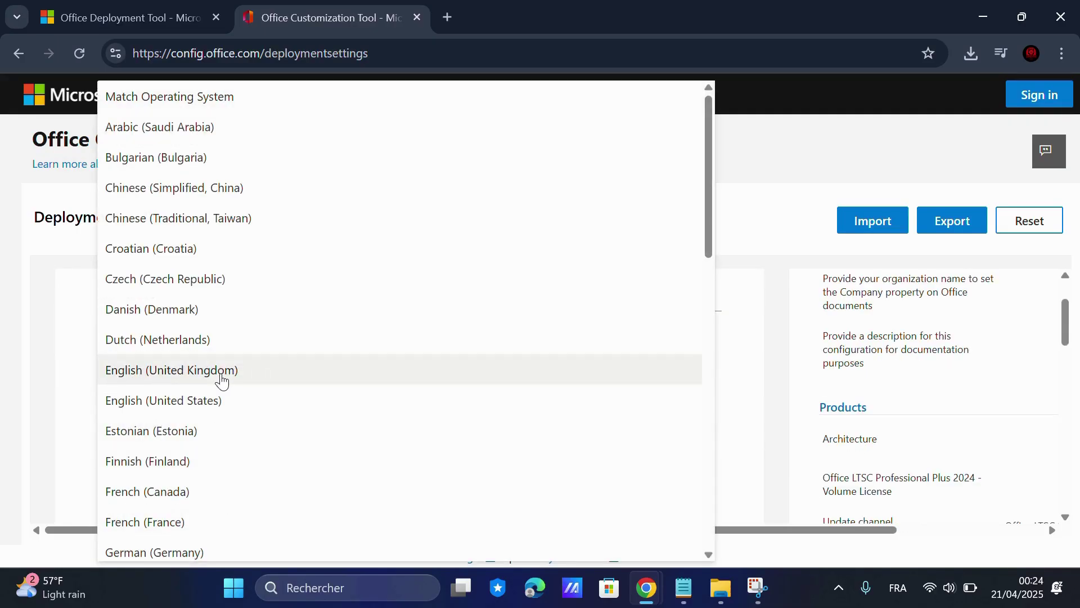
left_click(265, 401)
scroll(229, 386, "down", 3)
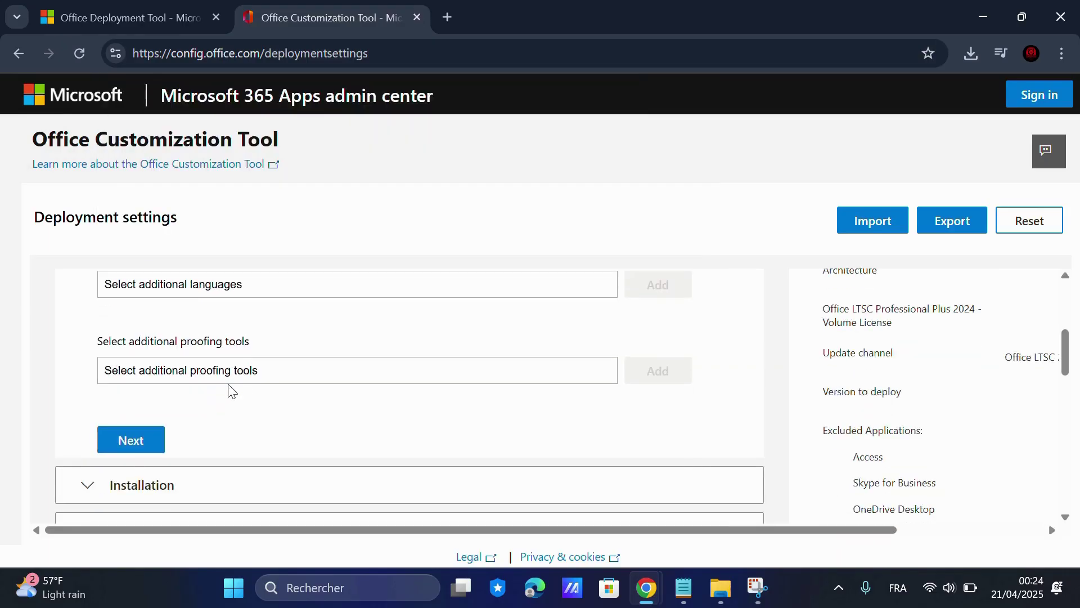
left_click(142, 442)
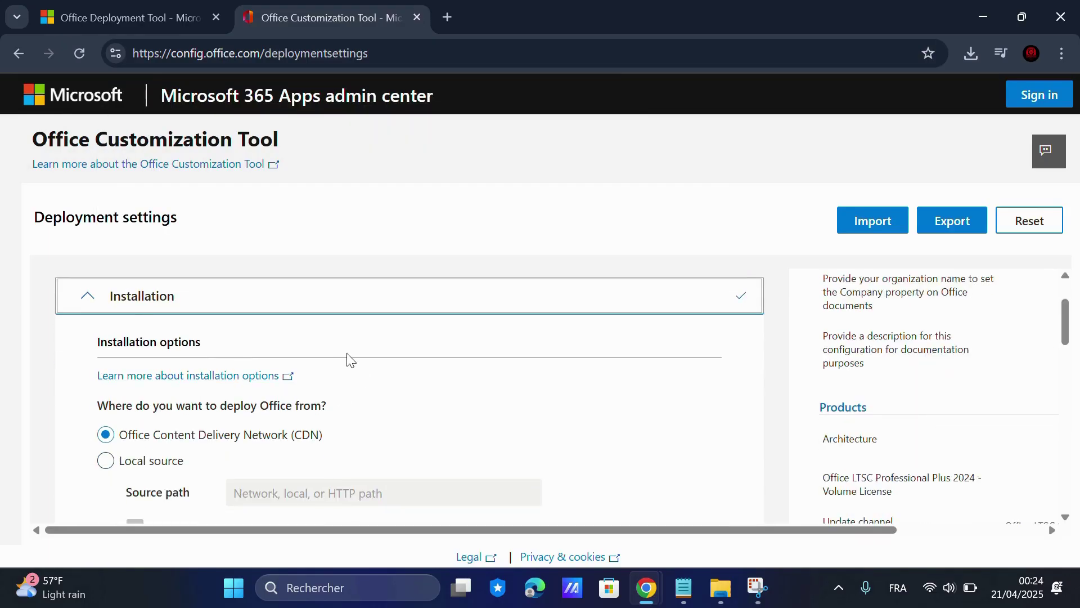
Keep default installation options and turn off removal of existing MSI Office versions.
scroll(347, 360, "down", 1)
scroll(337, 365, "down", 2)
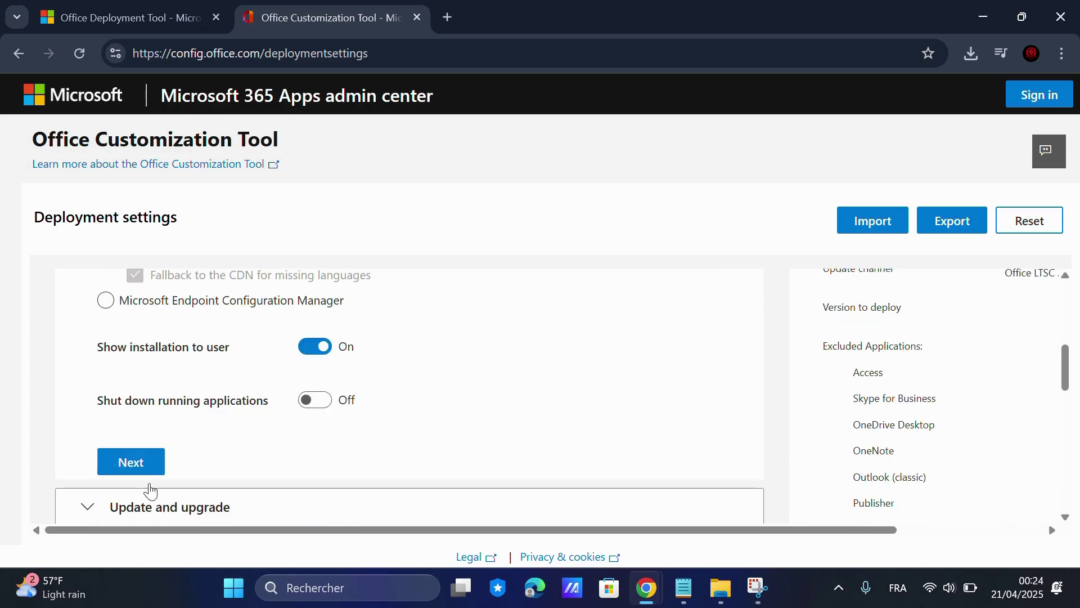
left_click(145, 466)
scroll(306, 362, "up", 2)
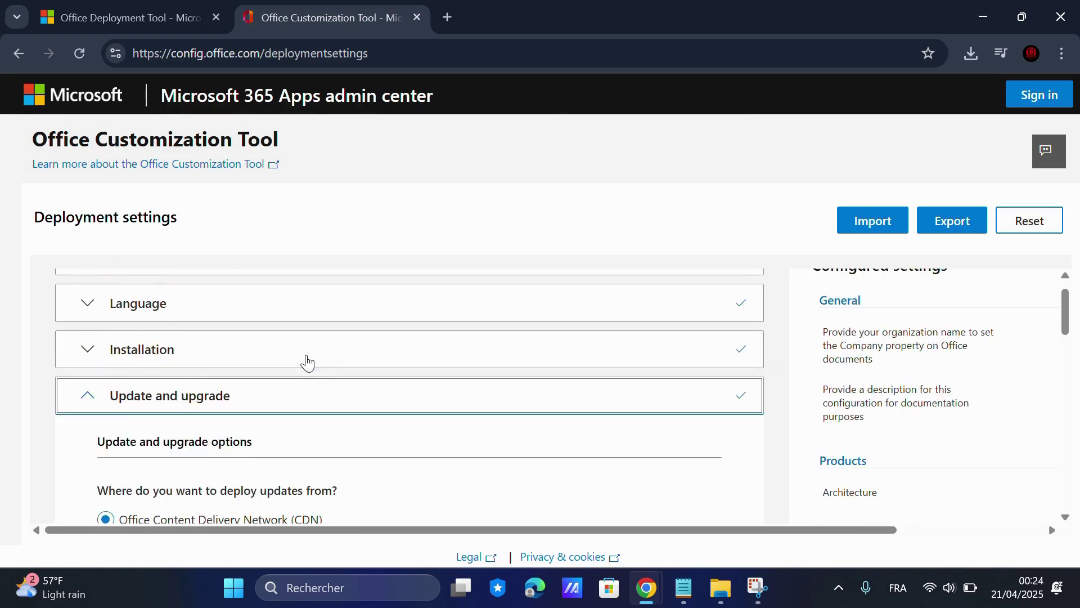
scroll(310, 364, "down", 2)
scroll(299, 439, "down", 2)
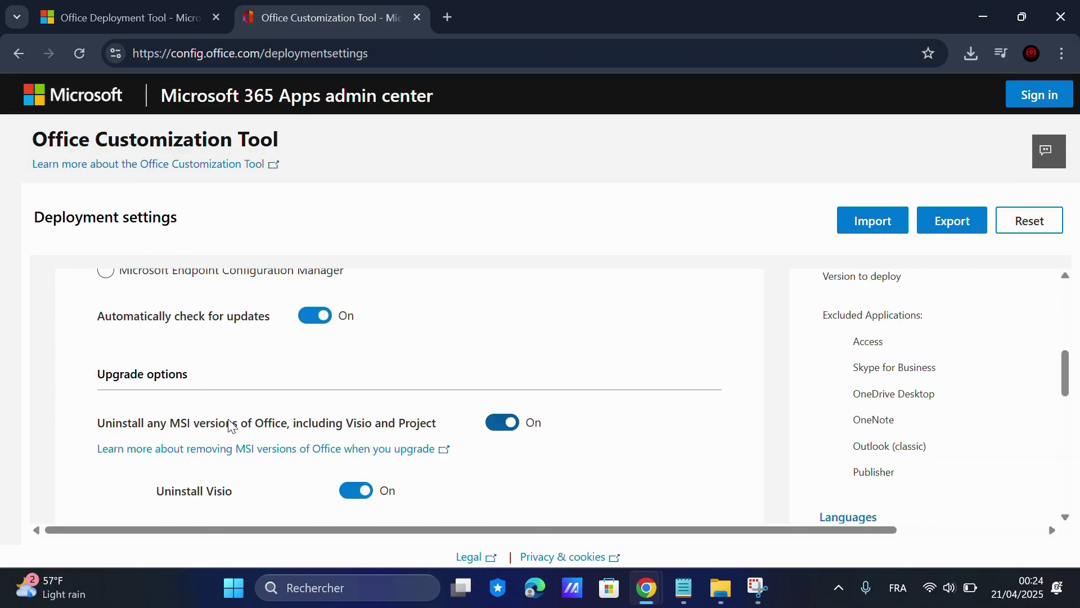
left_click(510, 432)
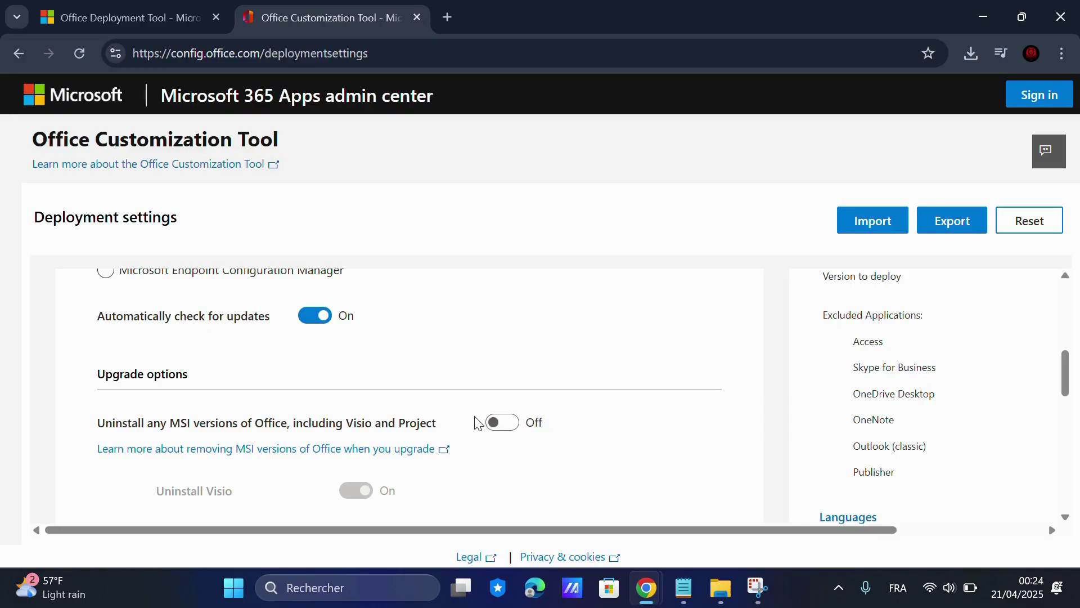
scroll(450, 411, "down", 3)
scroll(447, 409, "down", 3)
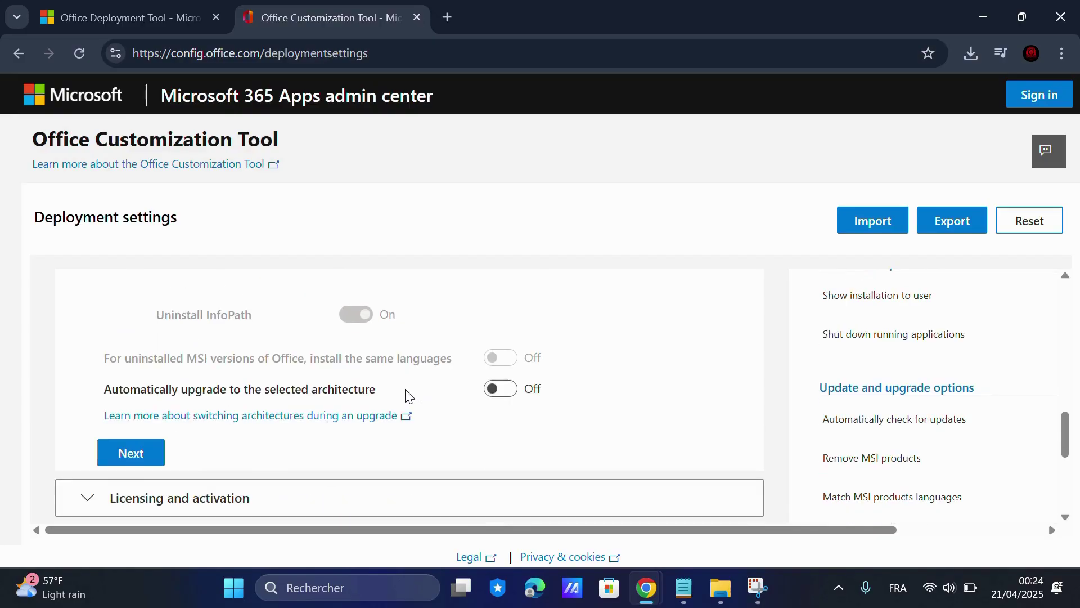
Keep user-based licensing and activation and advance to General settings.
left_click(157, 453)
scroll(431, 325, "down", 3)
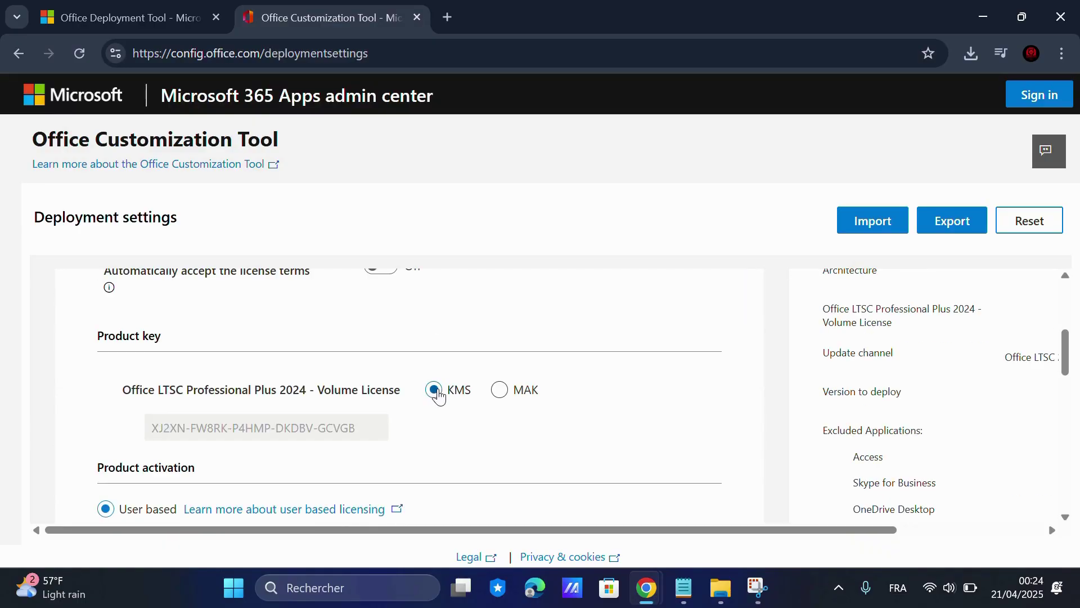
scroll(422, 399, "down", 4)
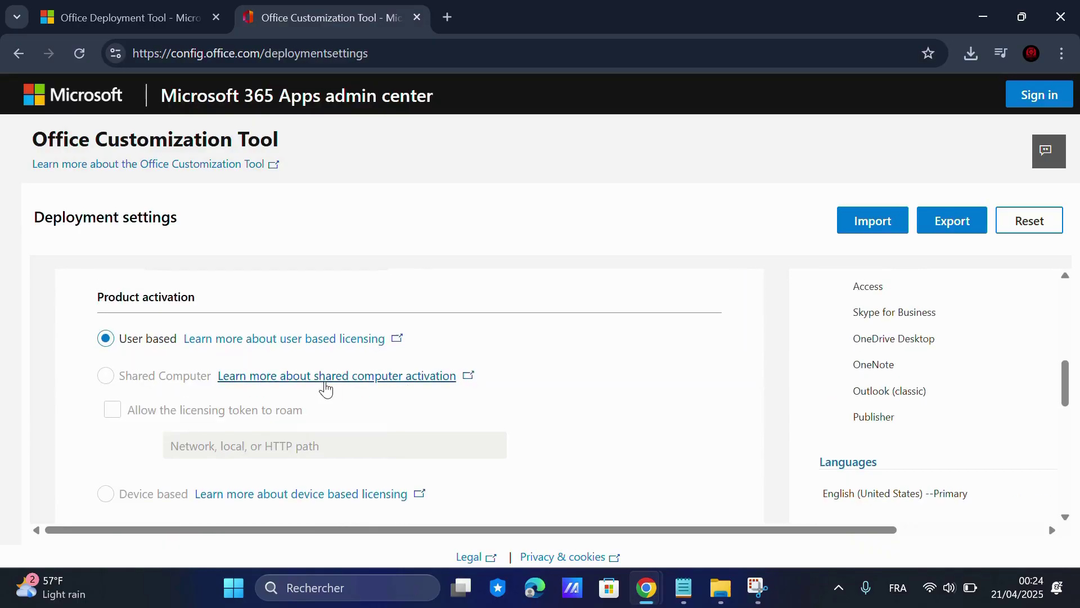
left_click(150, 459)
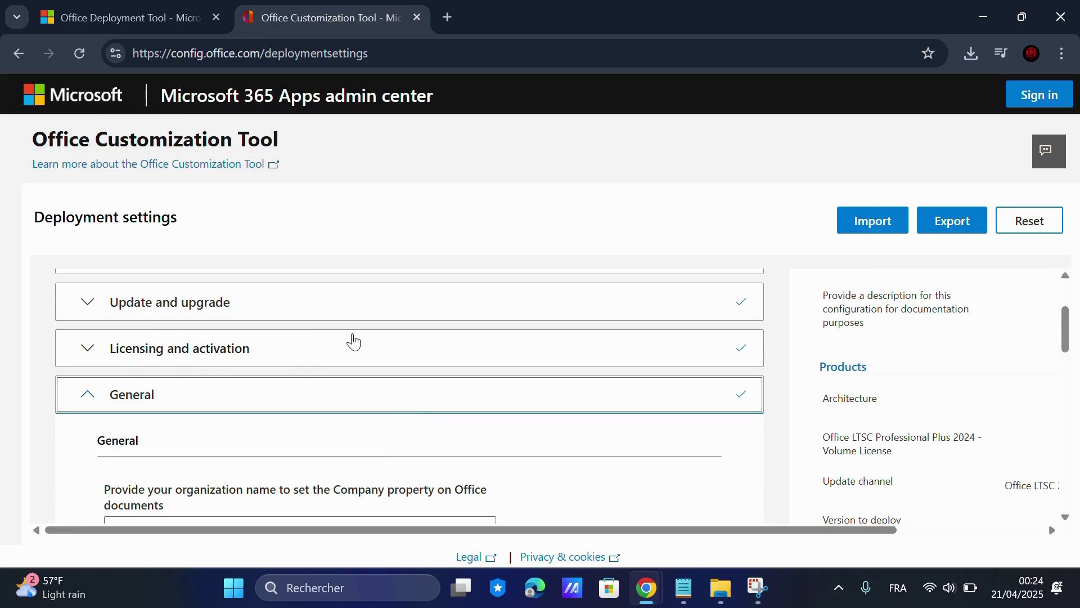
Skip past General and Application preferences and finish the configuration.
scroll(400, 322, "down", 3)
scroll(425, 342, "down", 2)
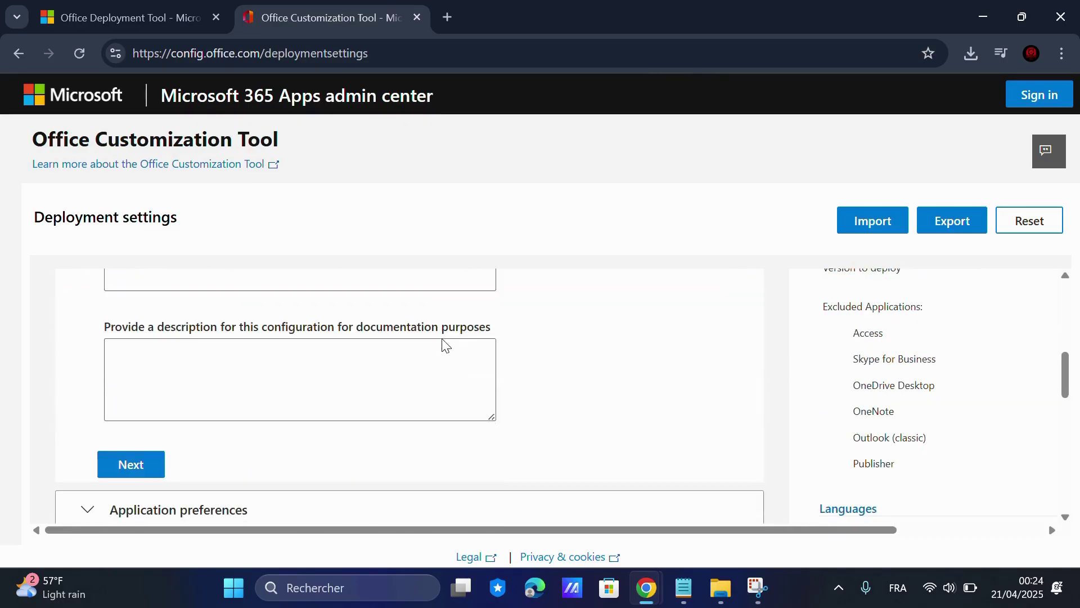
left_click(150, 472)
scroll(270, 366, "down", 12)
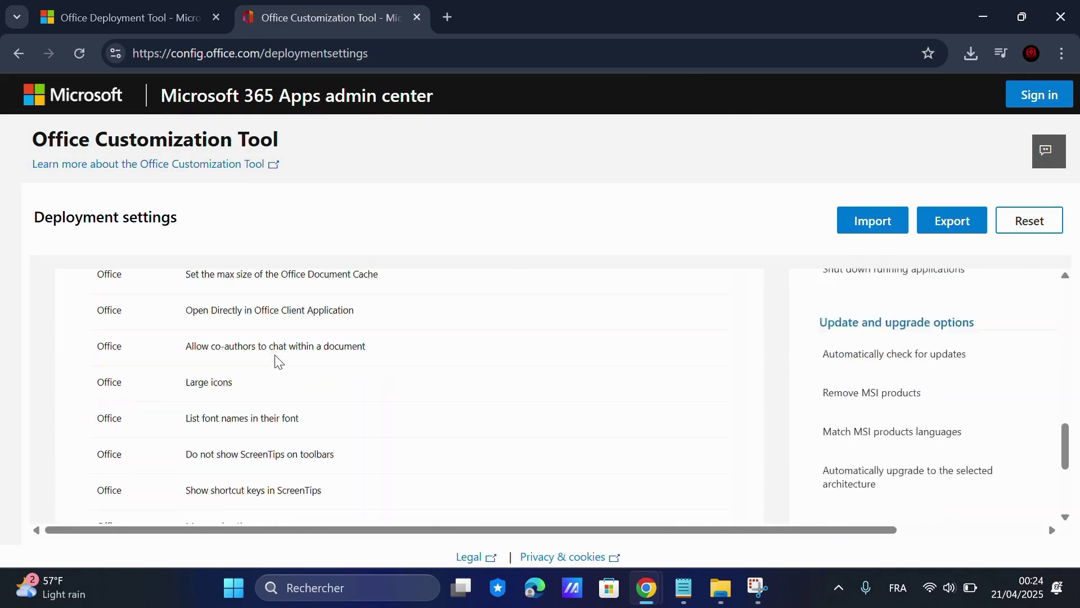
scroll(280, 361, "down", 15)
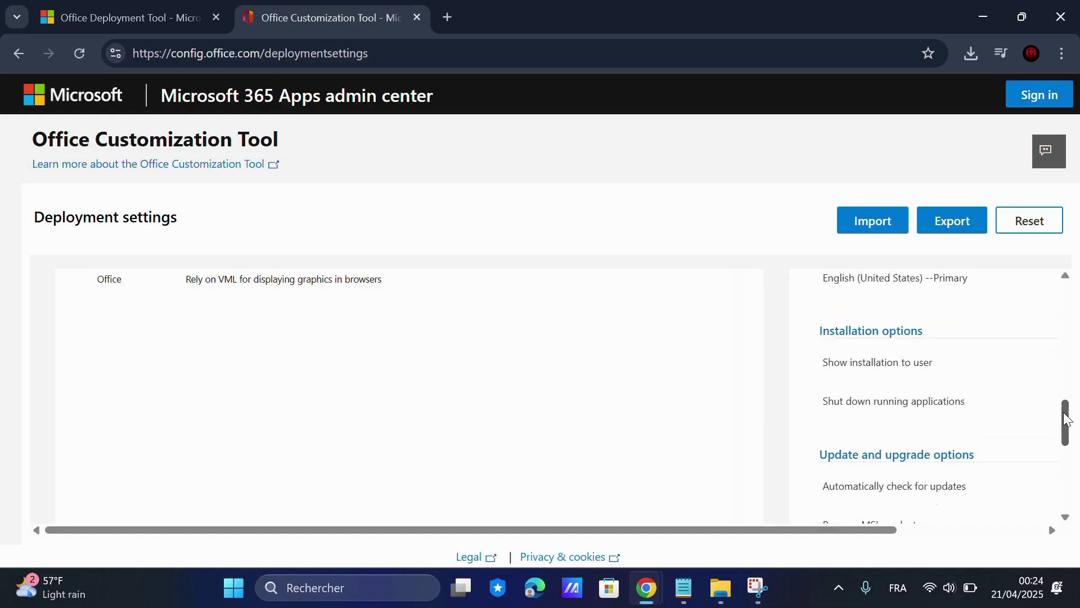
scroll(178, 378, "down", 5)
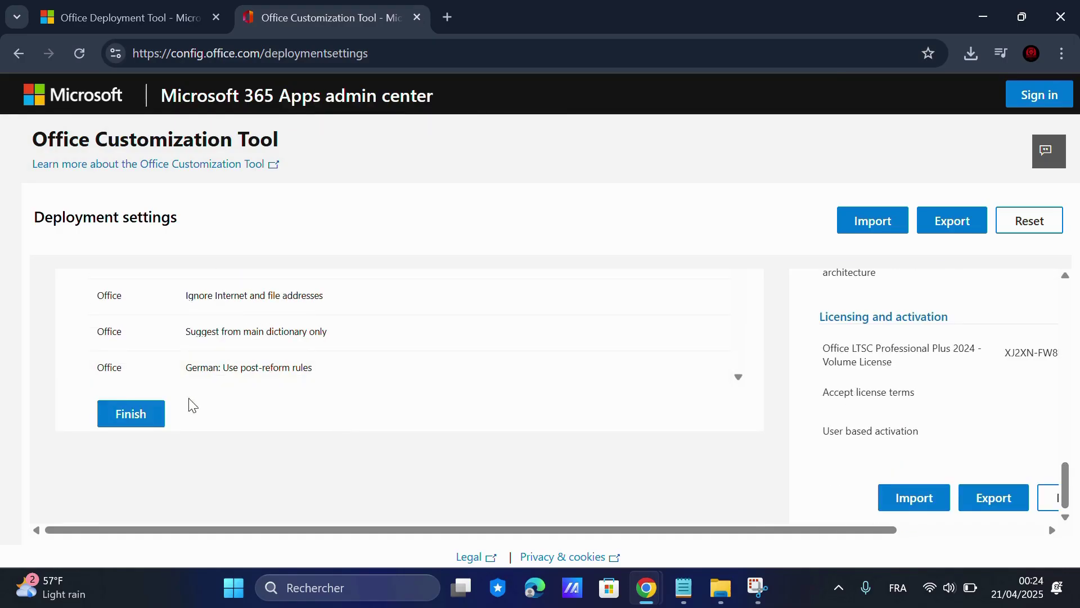
left_click(131, 415)
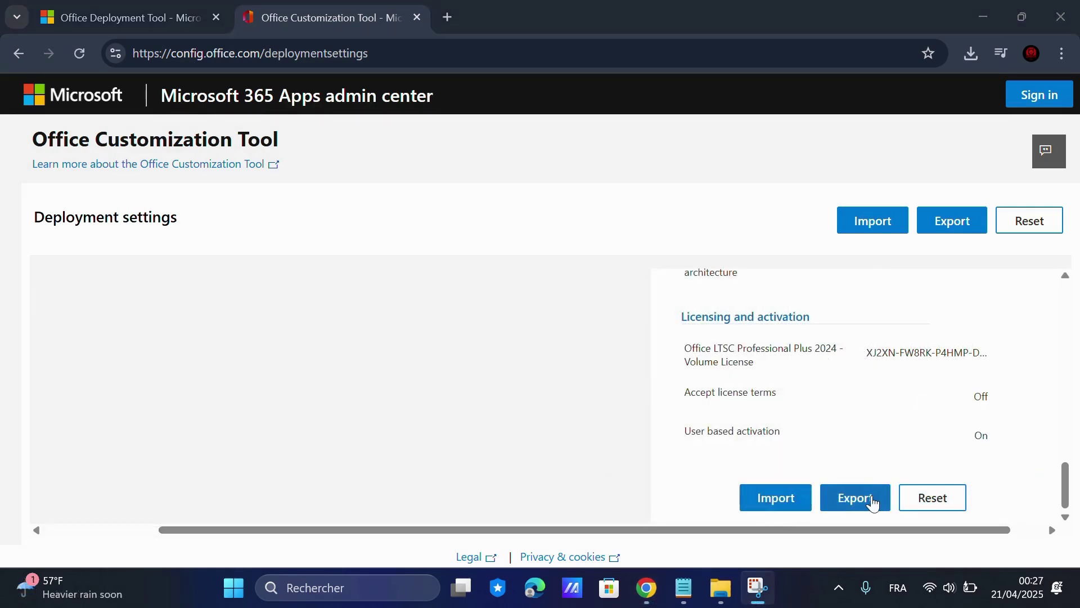
Start the export and choose Office Open XML formats as the default file format.
left_click(845, 499)
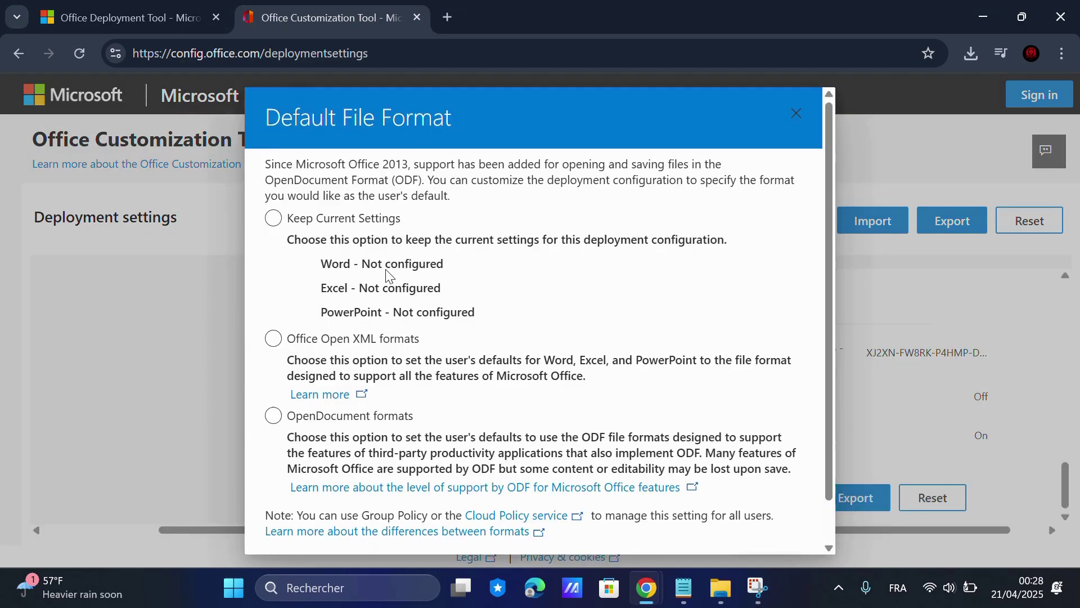
scroll(284, 306, "down", 1)
left_click(273, 293)
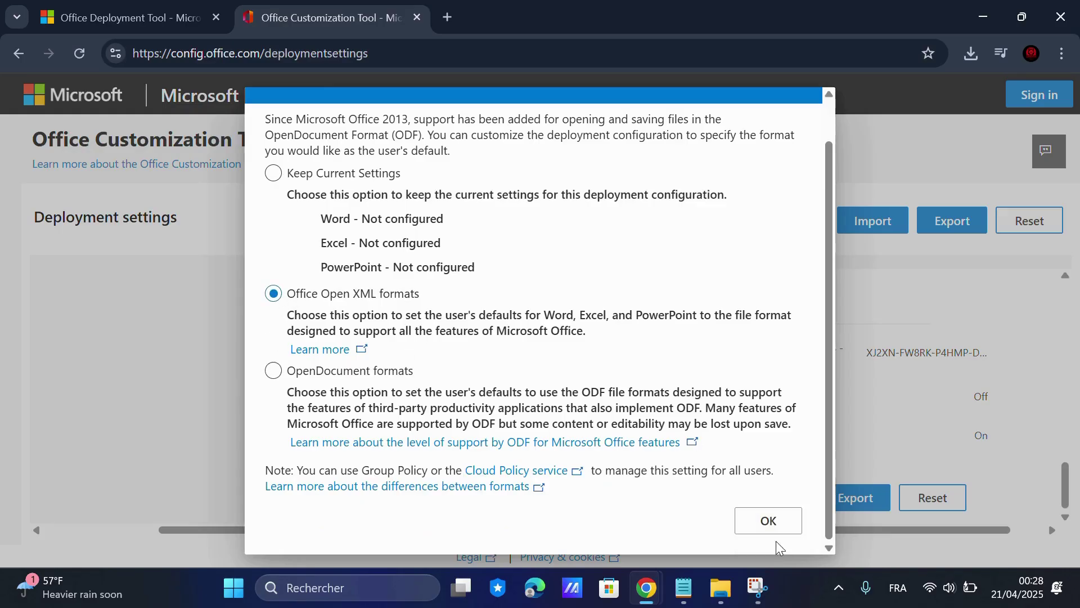
left_click(740, 501)
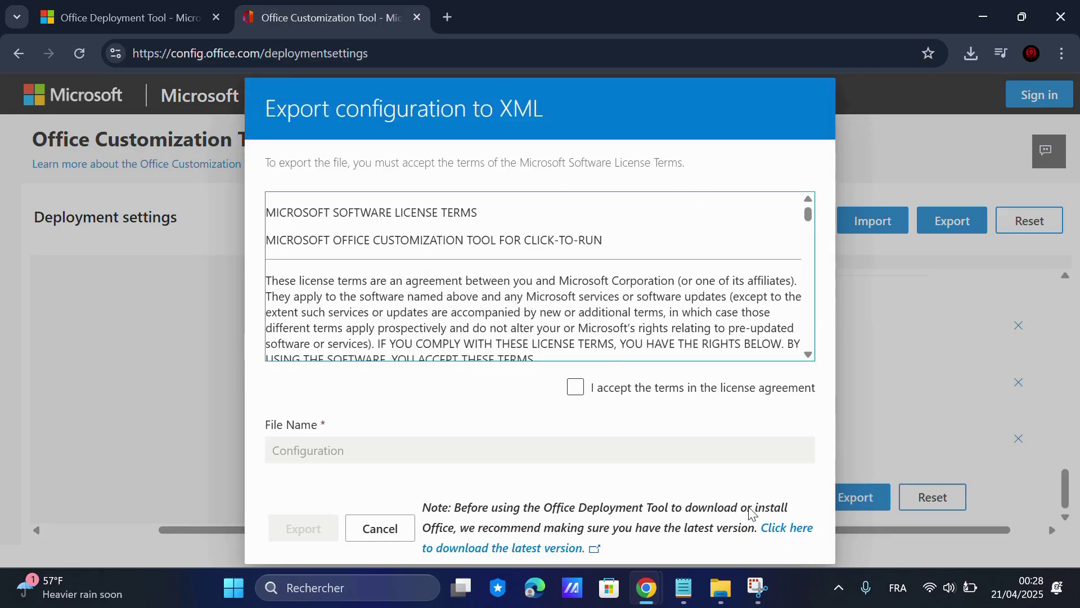
left_click(675, 391)
Accept the license terms and export the configuration as Configuration.xml.
left_click(590, 388)
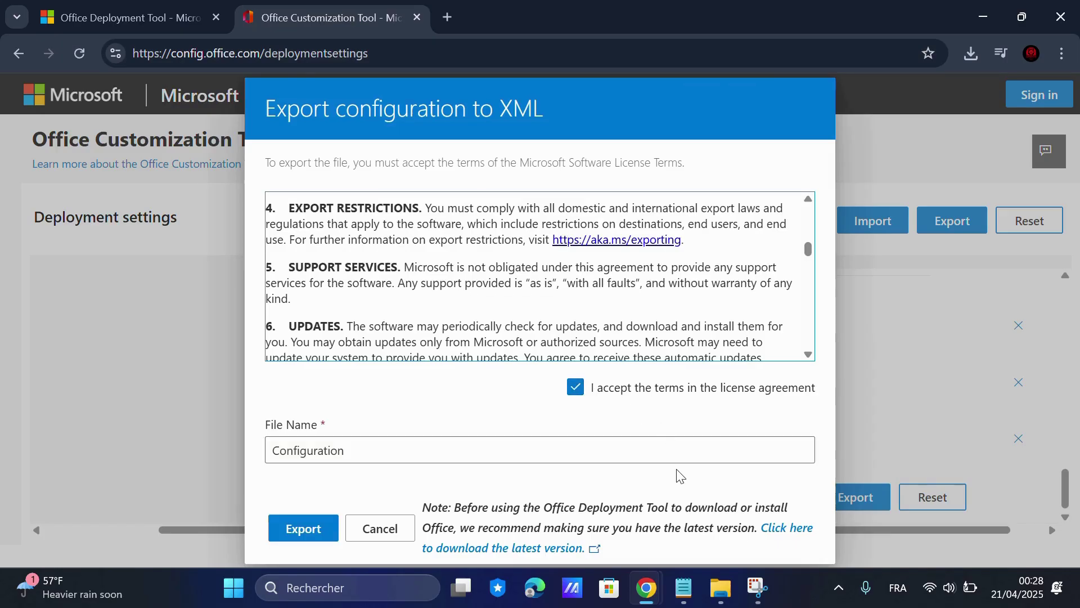
left_click(318, 521)
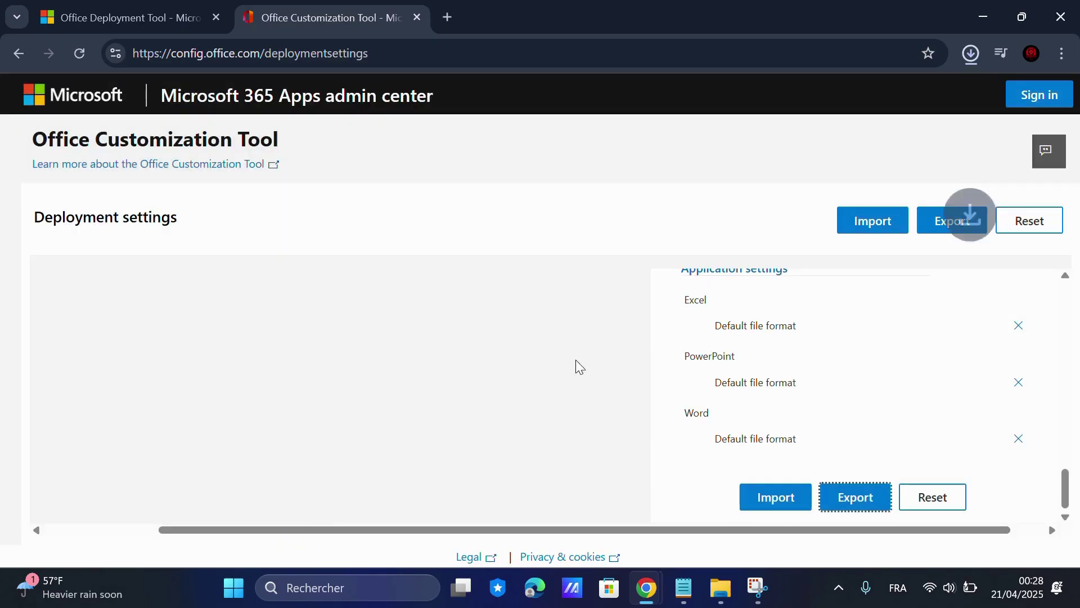
left_click(970, 54)
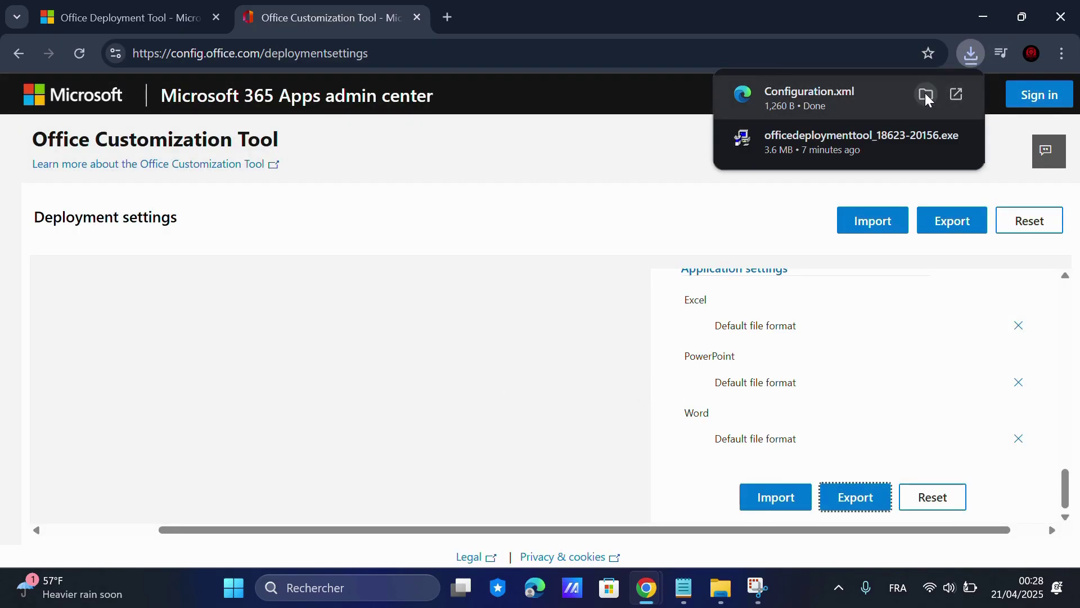
Cut the downloaded Configuration.xml from the Téléchargements folder.
left_click(924, 93)
right_click(198, 196)
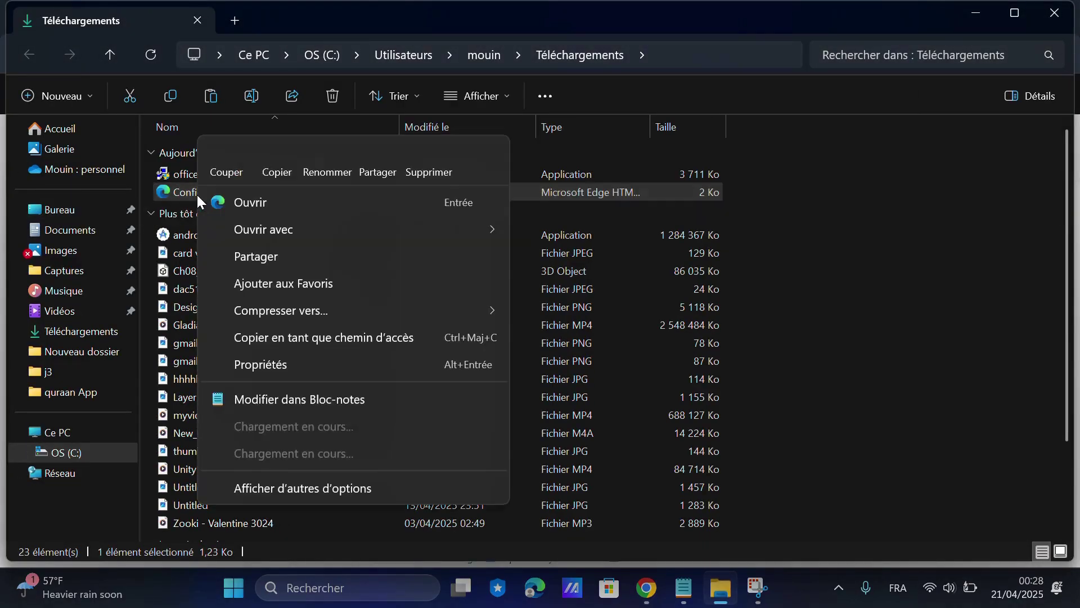
left_click(223, 164)
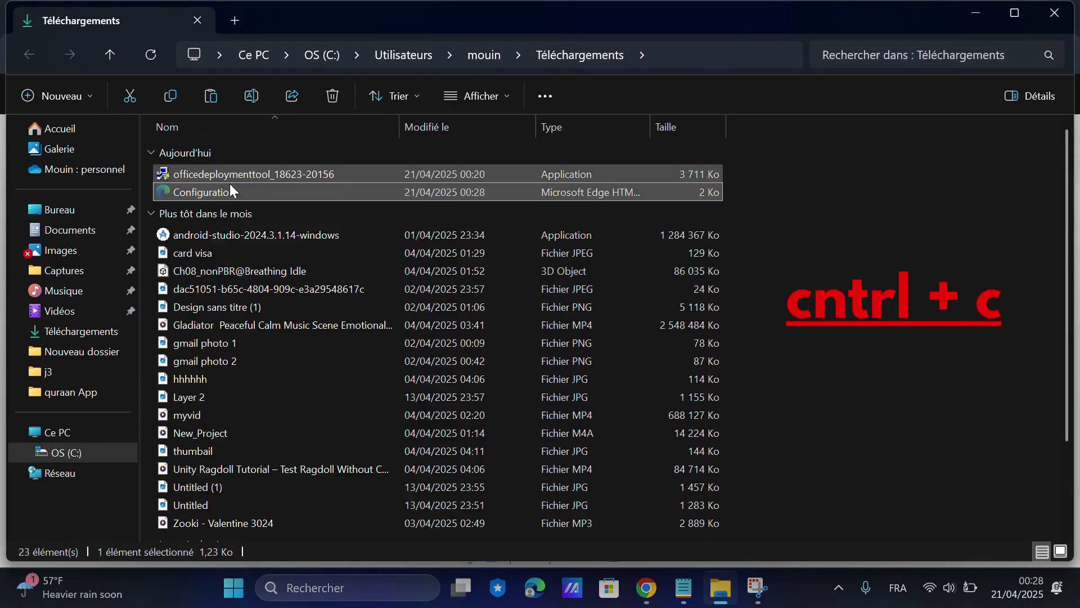
Paste Configuration.xml into the Office2024 desktop folder next to setup.
left_click(975, 14)
left_click(981, 15)
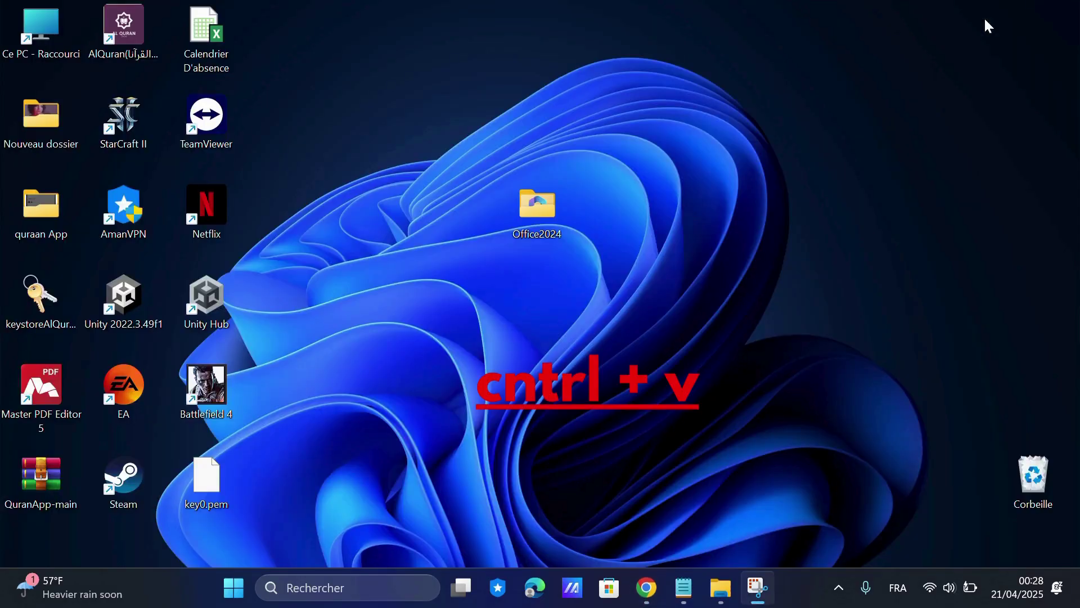
double_click(532, 214)
left_click_drag(237, 228, 295, 256)
right_click(307, 203)
left_click(341, 223)
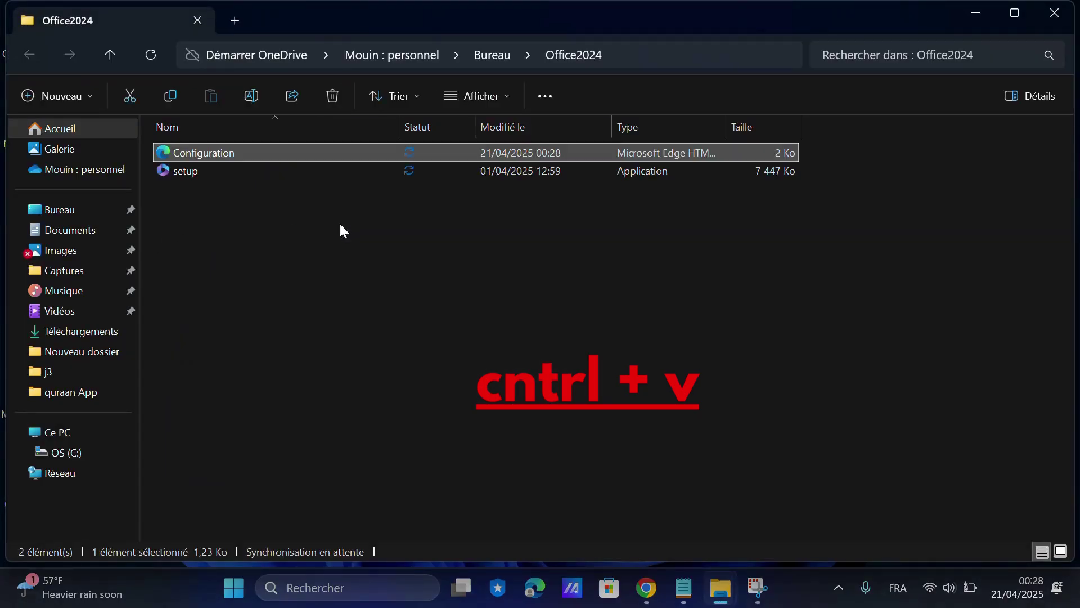
left_click(277, 226)
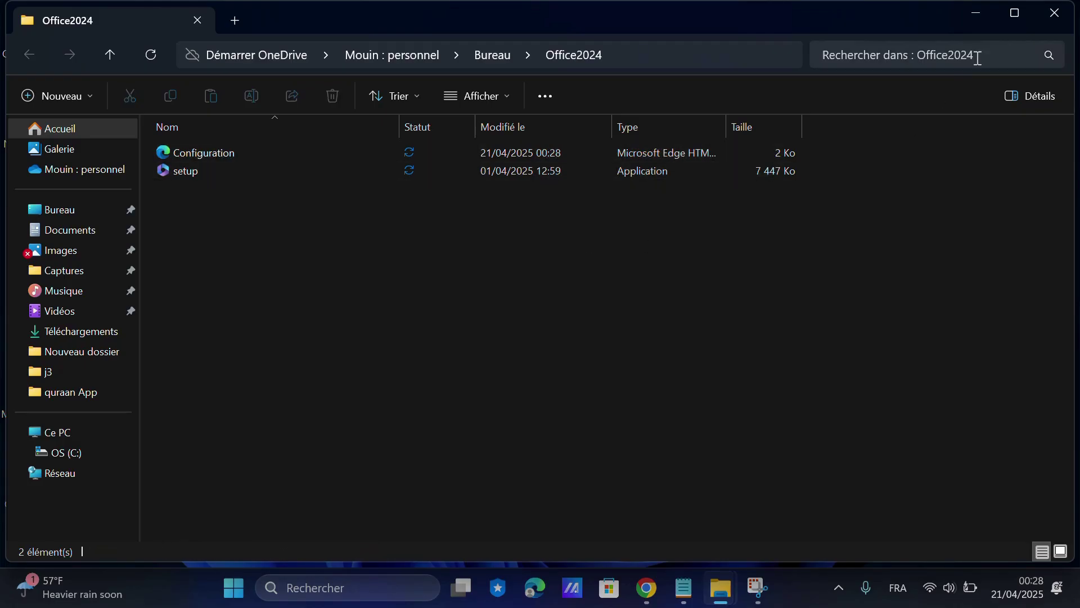
Close the Office2024 folder window and cut the Office2024 folder from the desktop.
left_click(1050, 22)
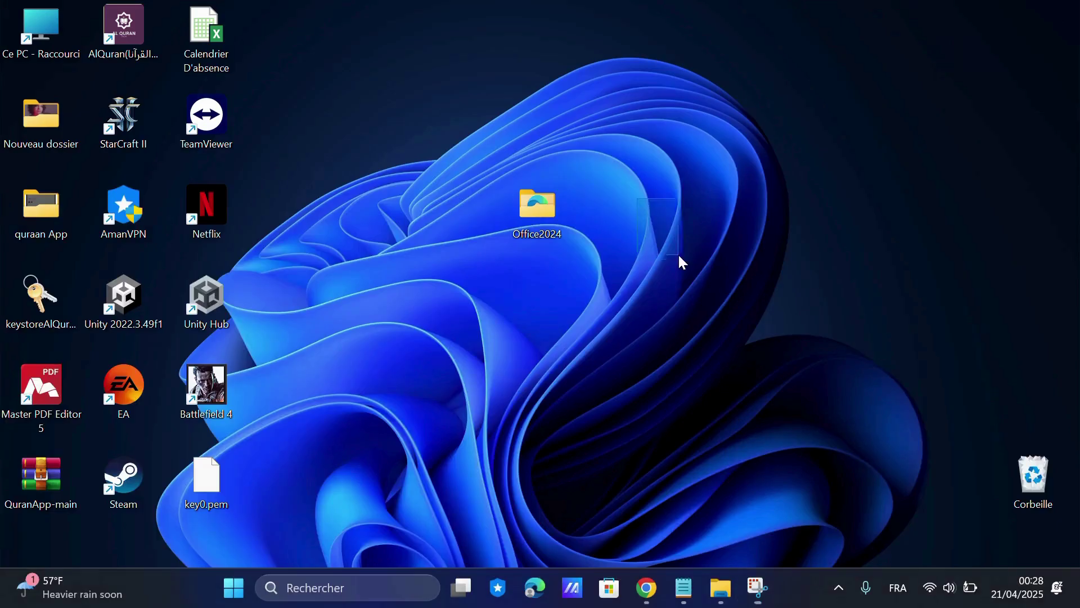
right_click(551, 205)
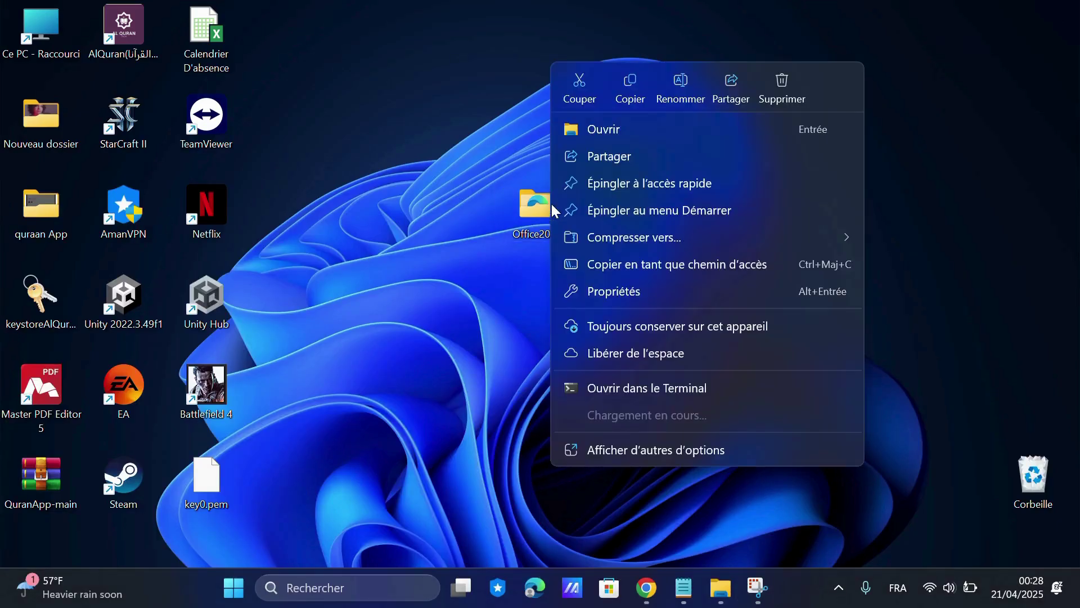
left_click(579, 92)
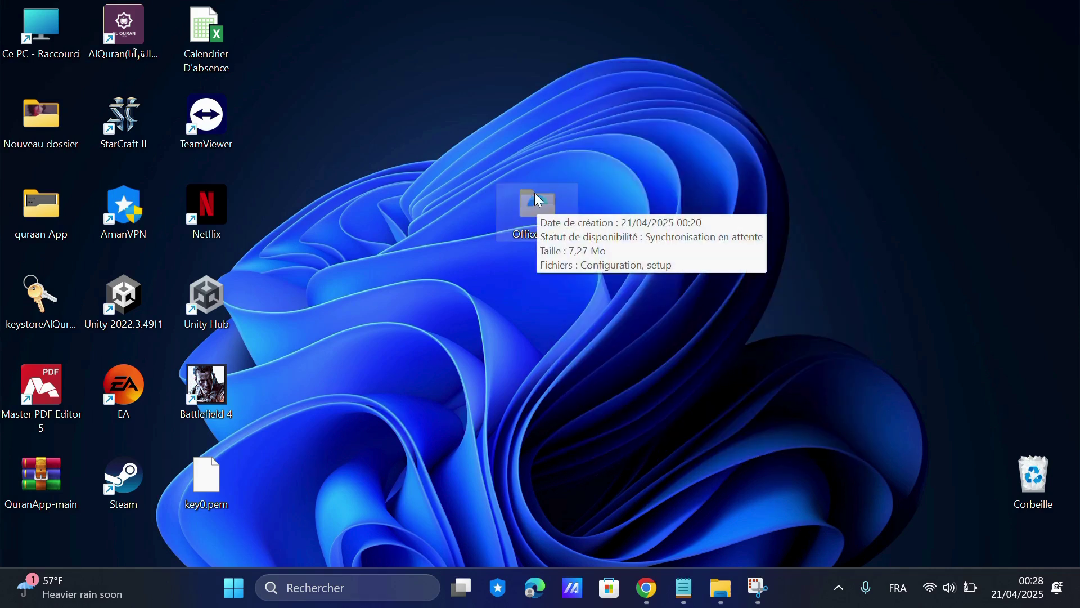
Paste the Office2024 folder into the root of OS (C:).
double_click(29, 33)
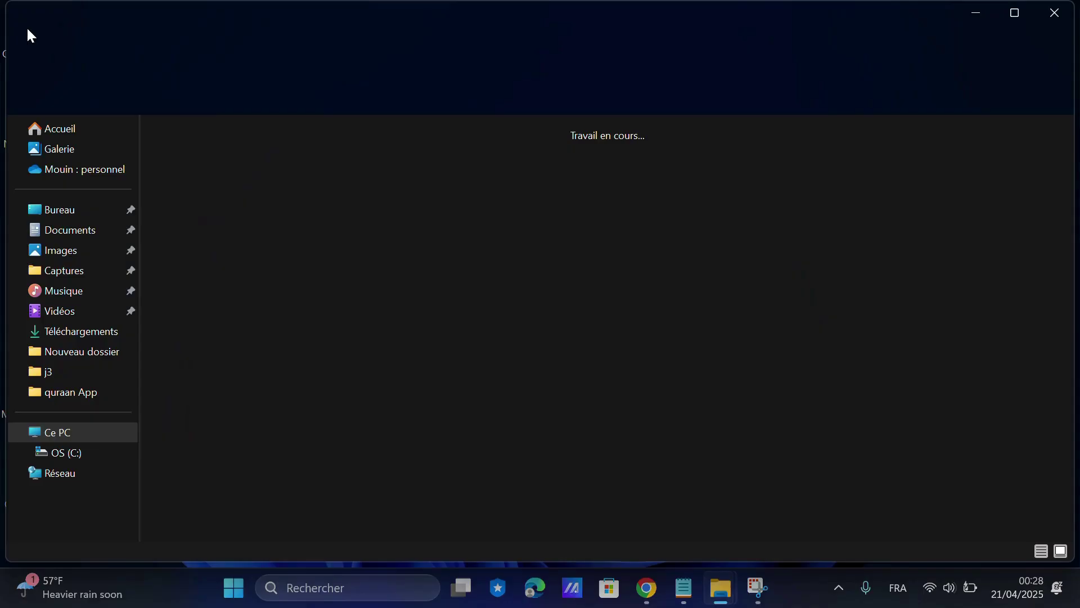
double_click(305, 167)
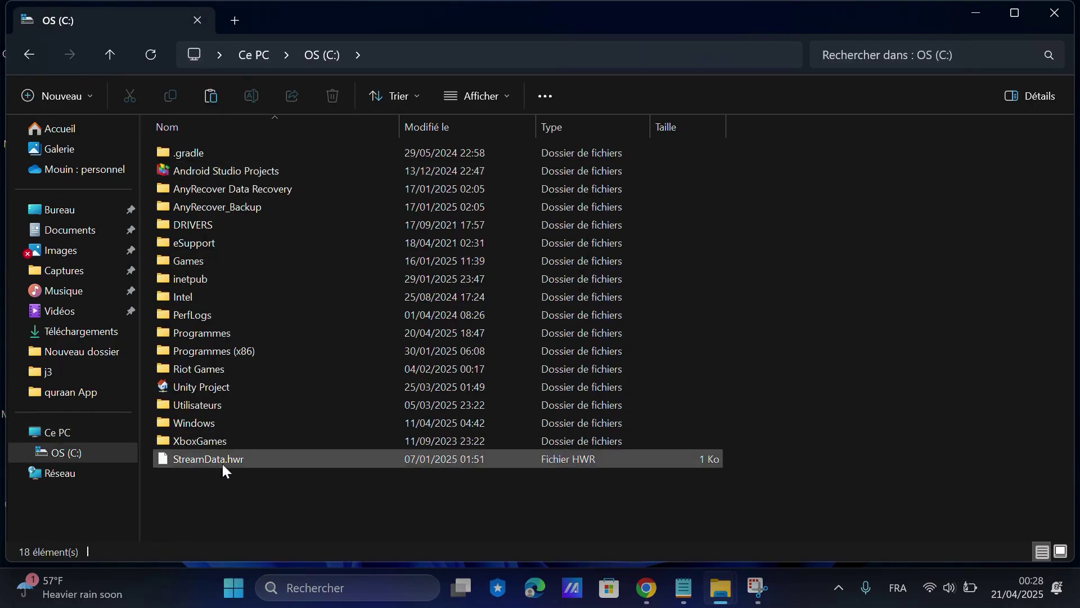
right_click(232, 479)
left_click(53, 453)
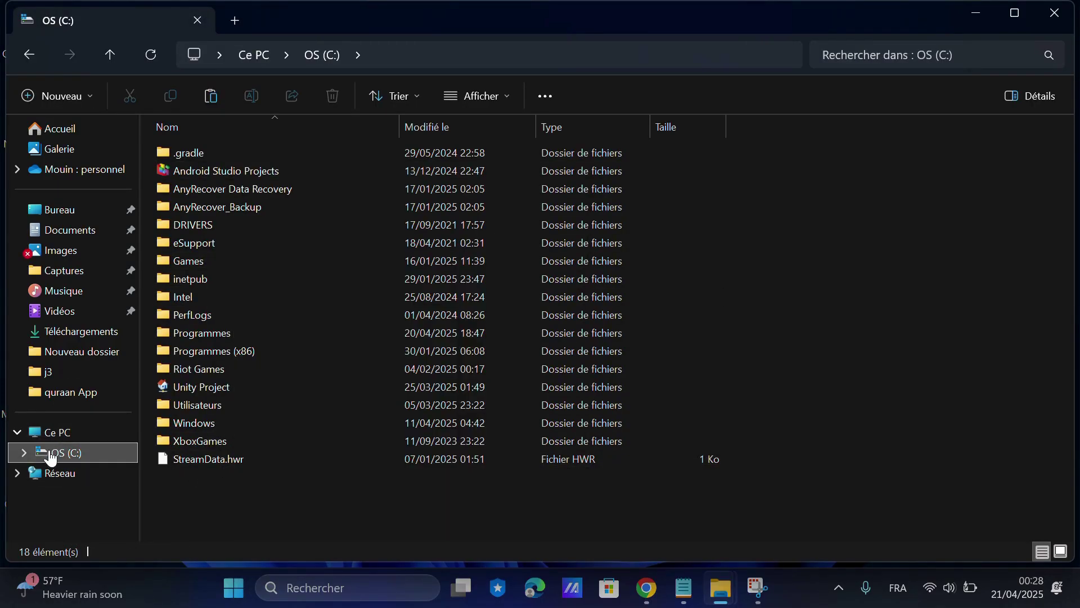
right_click(242, 485)
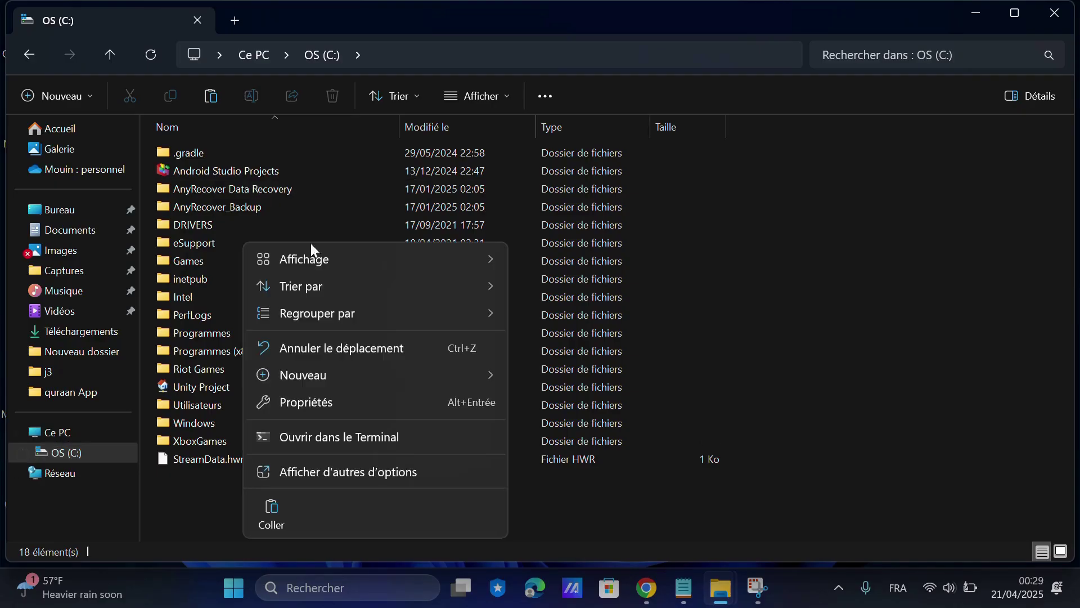
left_click(272, 509)
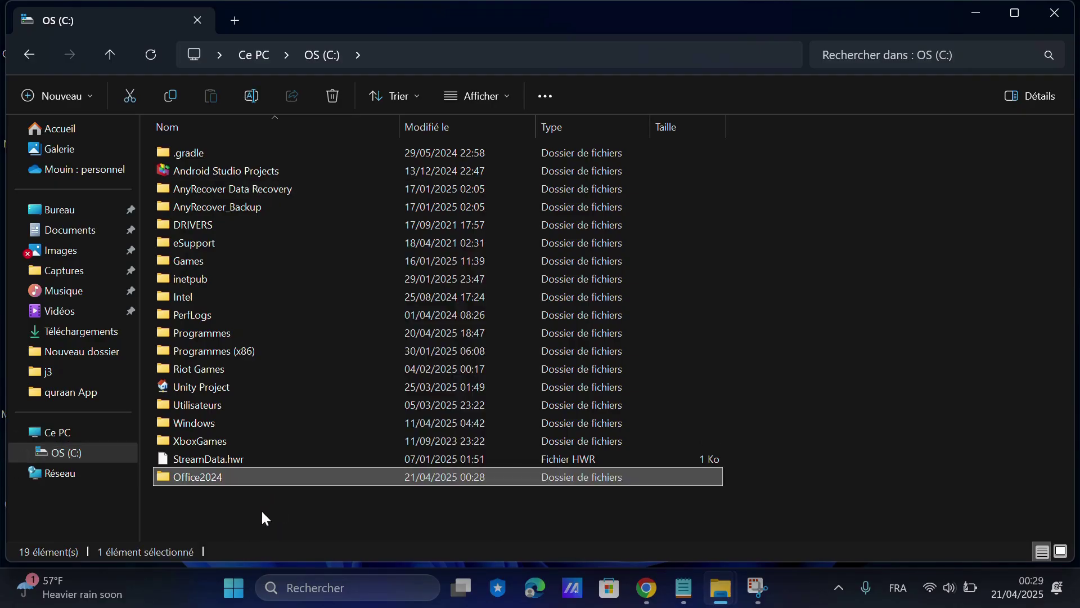
Open C:\Office2024 and copy its folder path from the address bar.
double_click(241, 477)
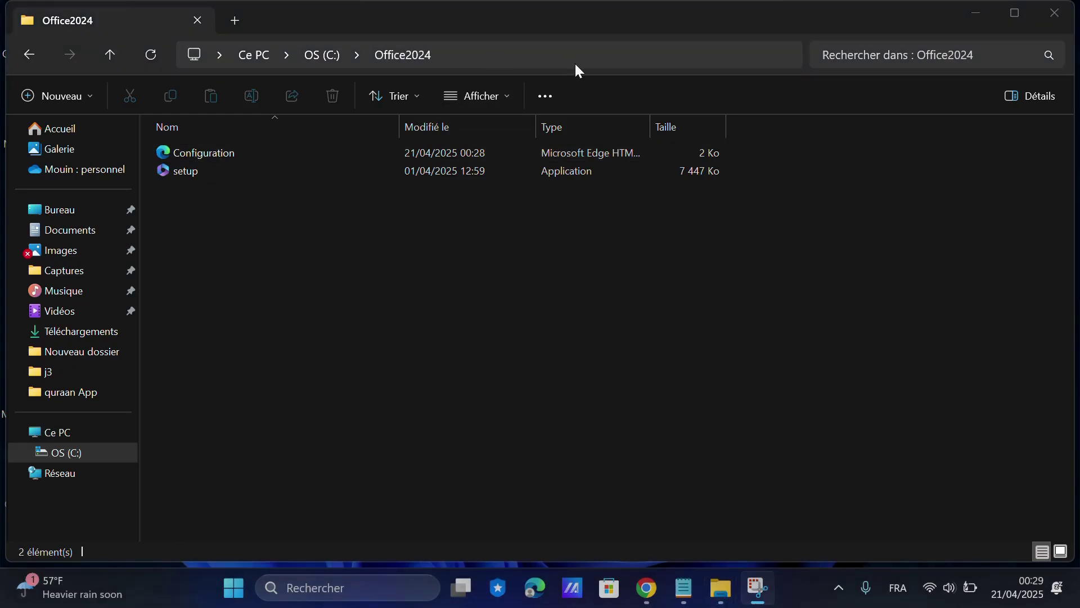
left_click(683, 60)
right_click(247, 56)
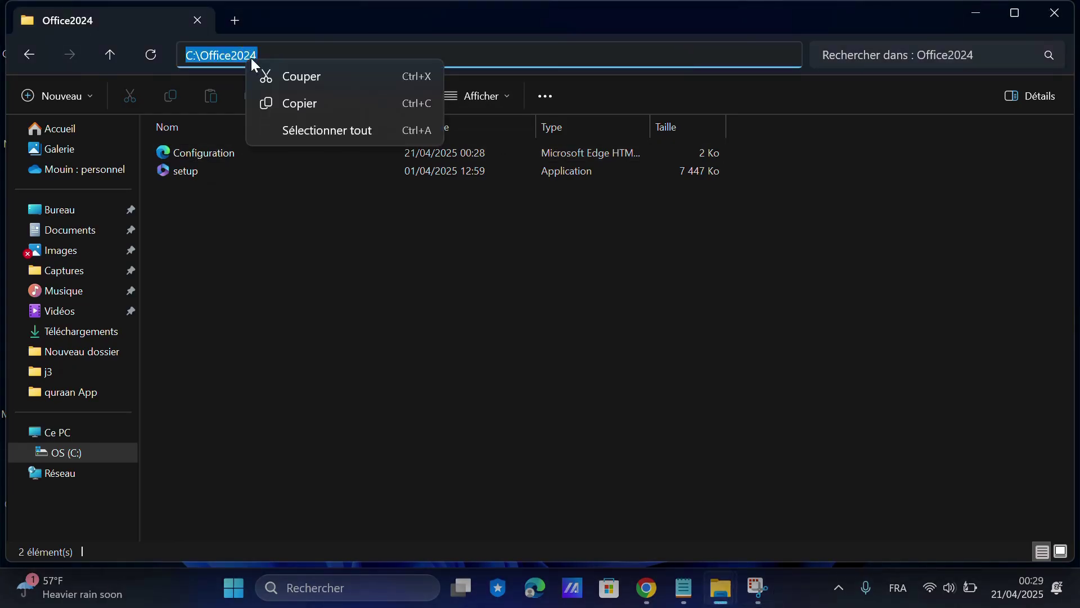
left_click(291, 107)
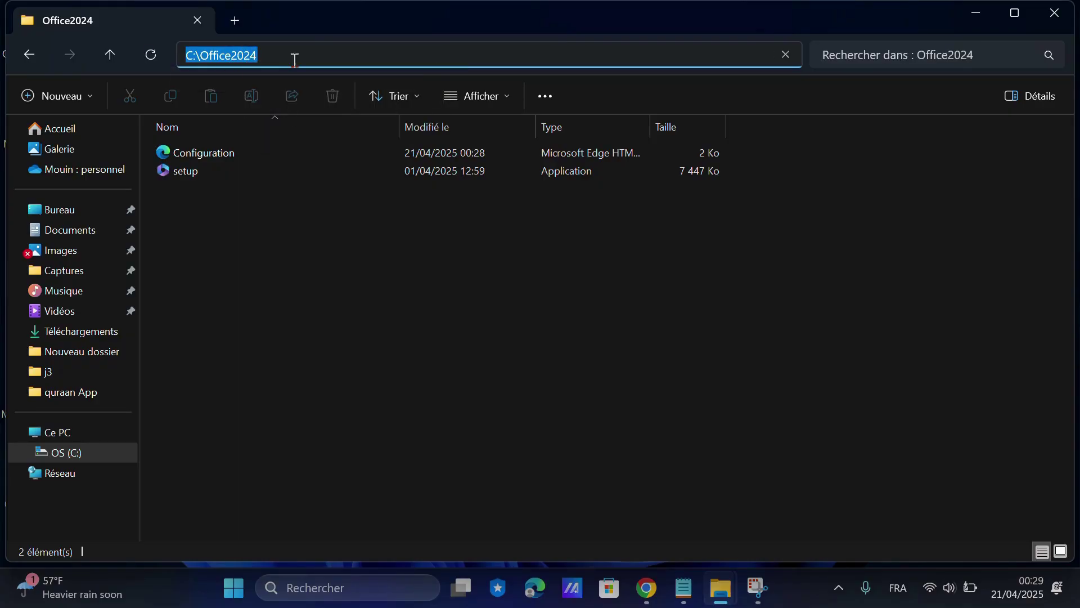
Search for Command Prompt and run it as administrator.
left_click(971, 15)
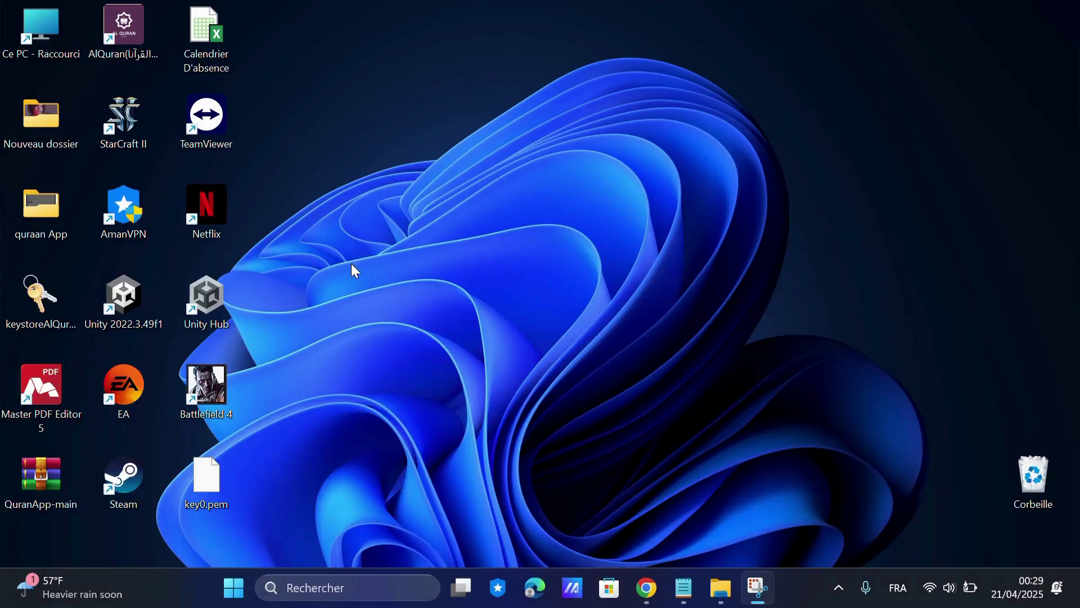
left_click(345, 591)
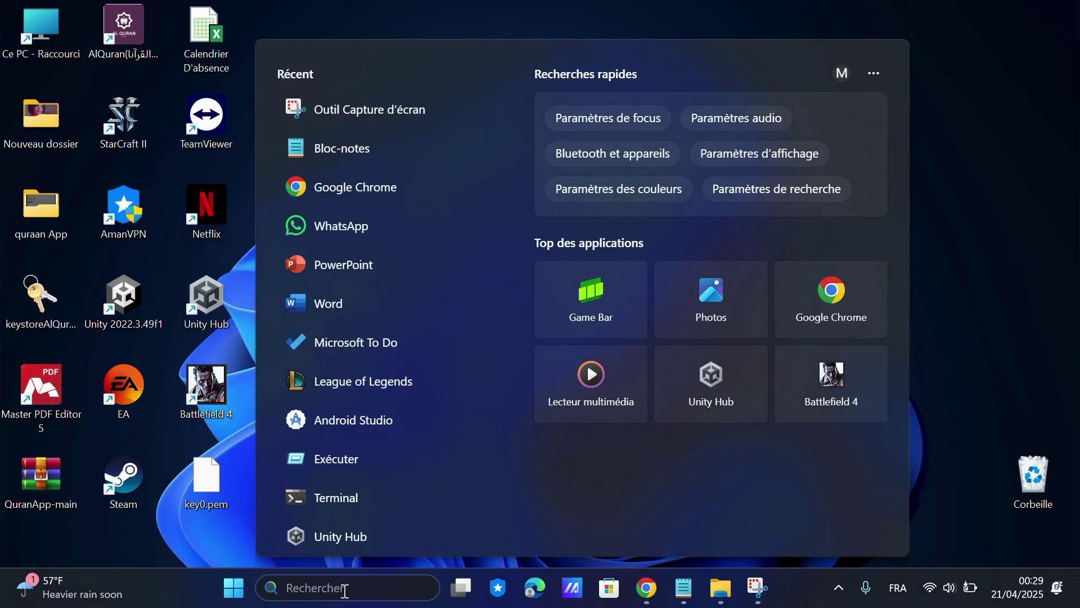
type("com")
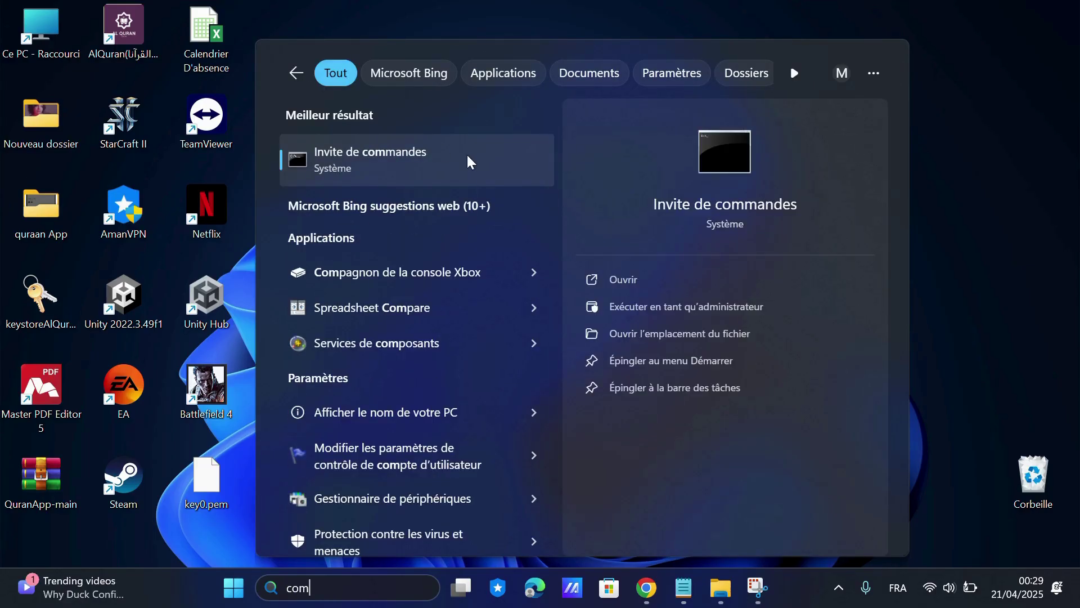
right_click(469, 160)
left_click(535, 177)
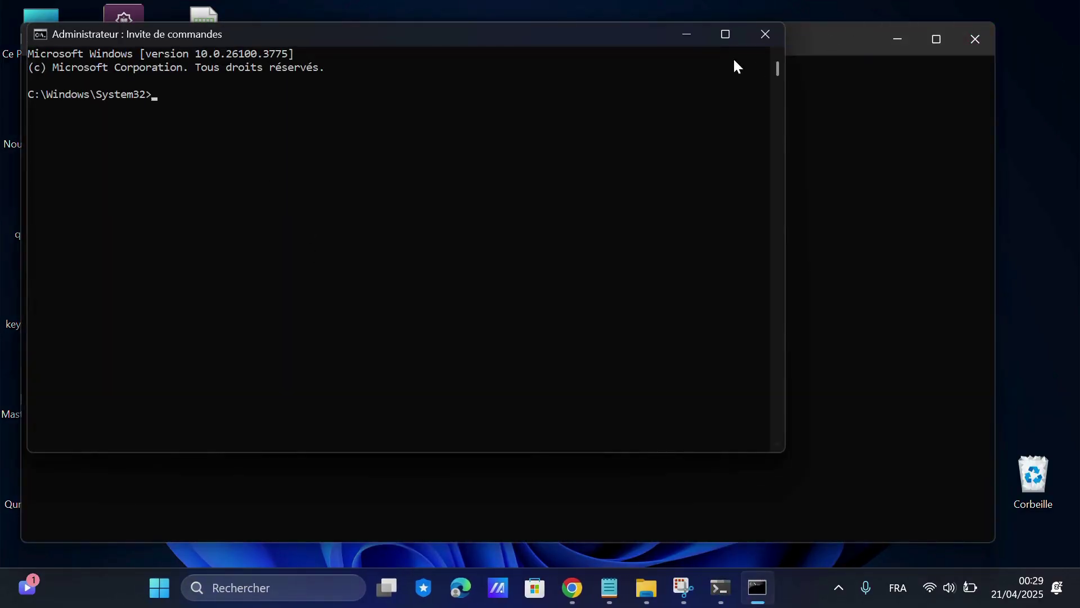
Close the non-admin Terminal window and keep the admin console active.
left_click_drag(386, 108, 411, 126)
left_click(551, 190)
left_click_drag(328, 36, 439, 164)
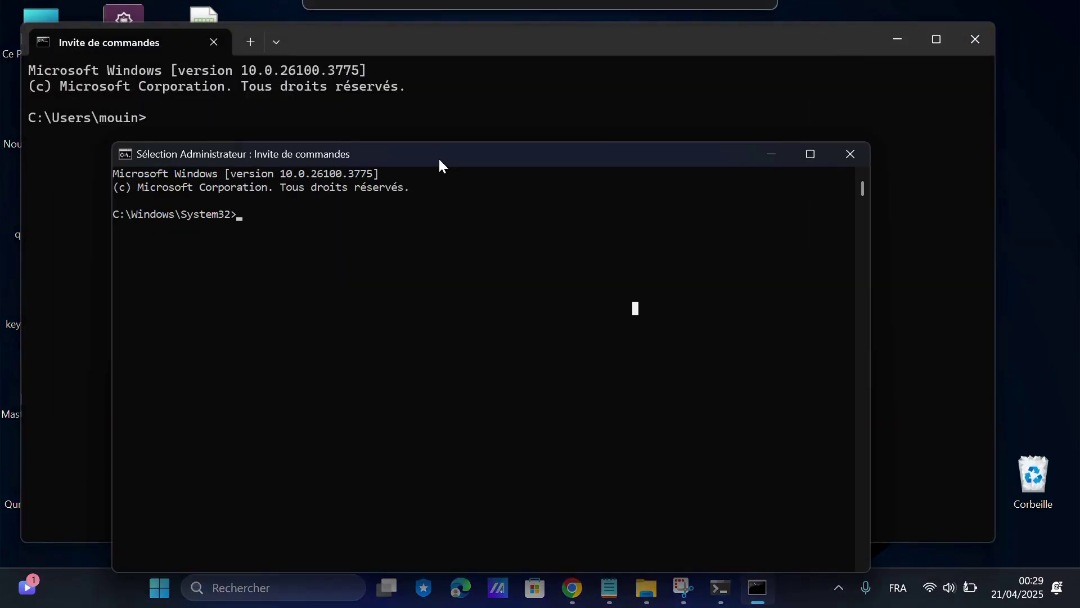
left_click(975, 39)
left_click_drag(561, 161, 589, 146)
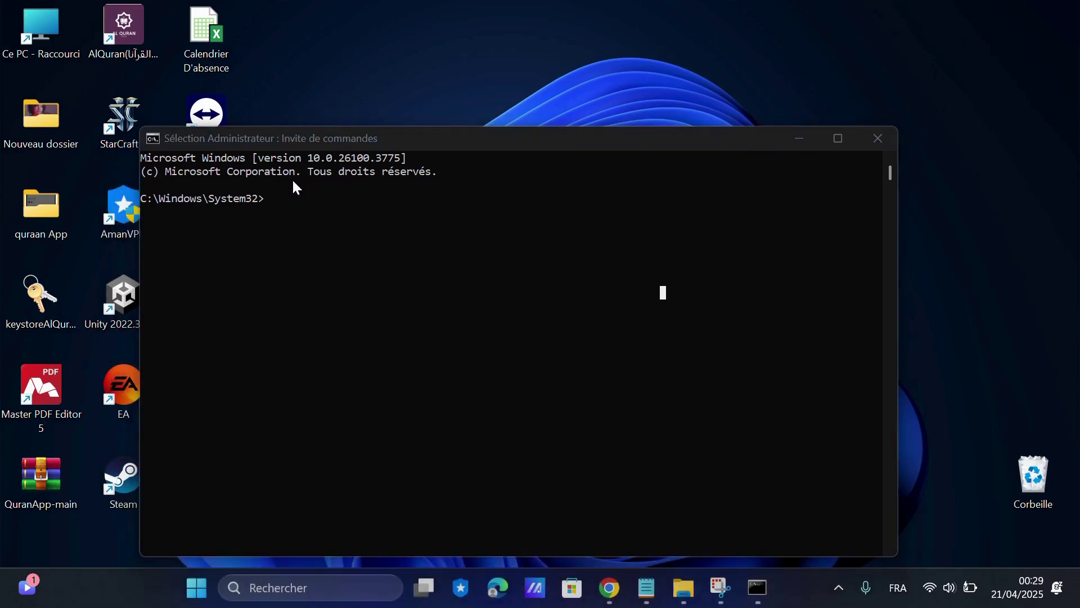
left_click(302, 209)
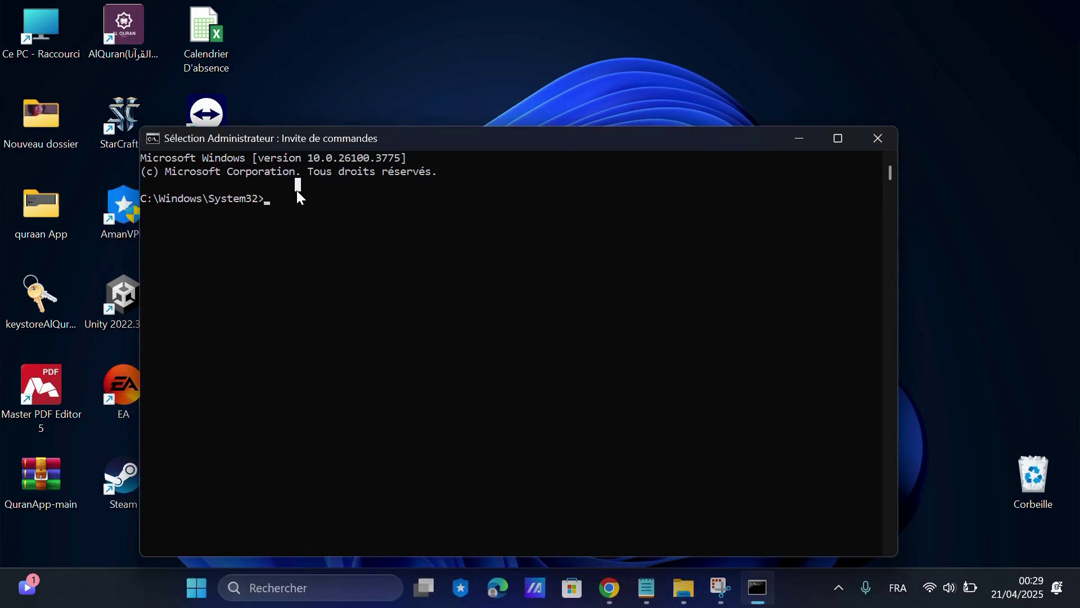
Change the admin console's working directory with cd C:\Office2024.
key("Escape")
type("c")
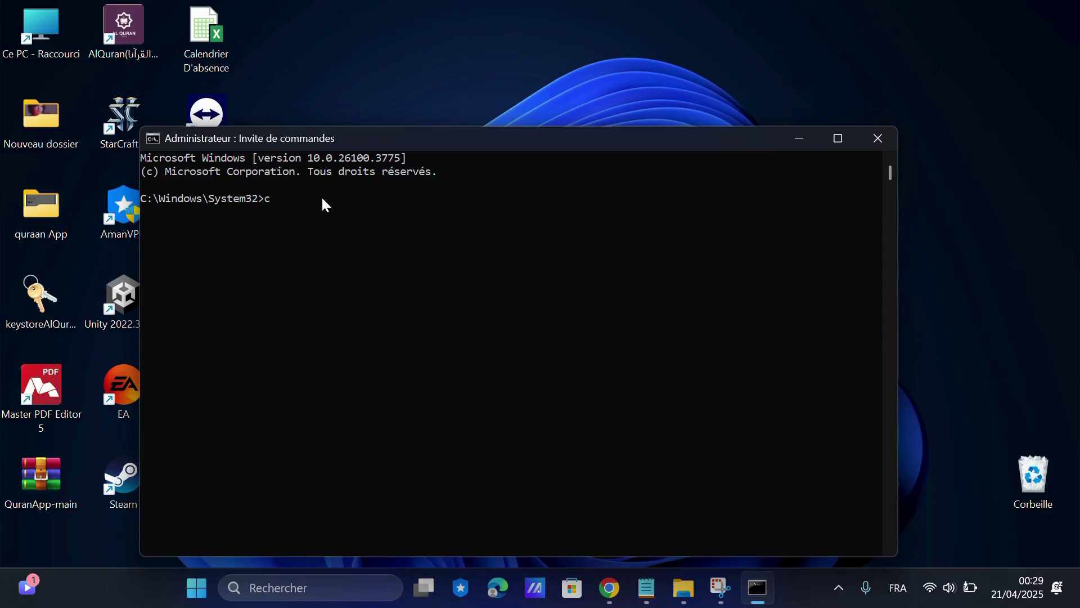
type("d C:\\Office2024")
key("Return")
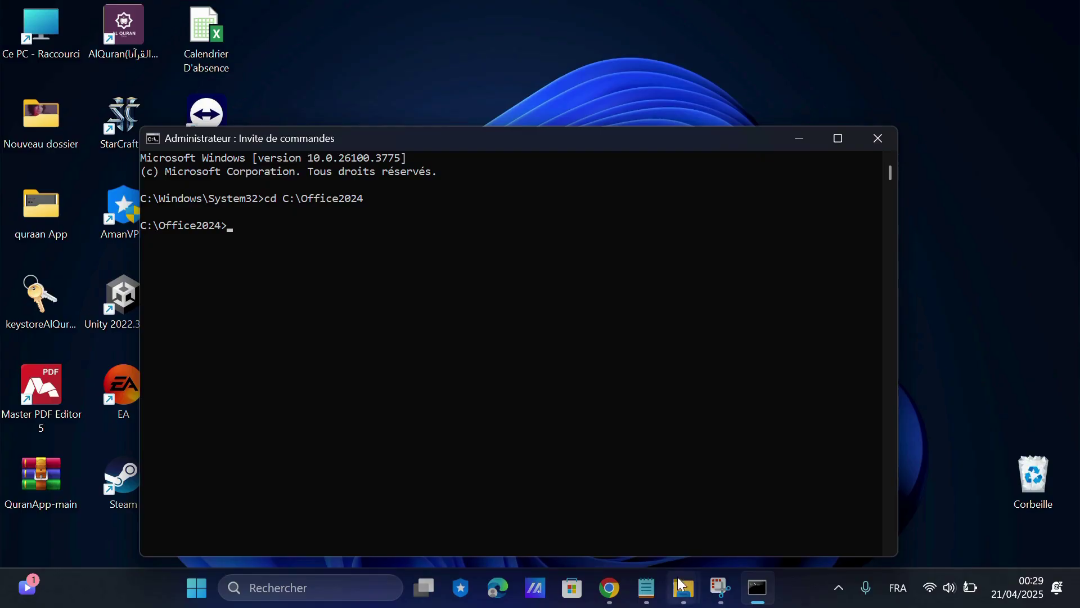
mouse_move(647, 587)
left_click(647, 526)
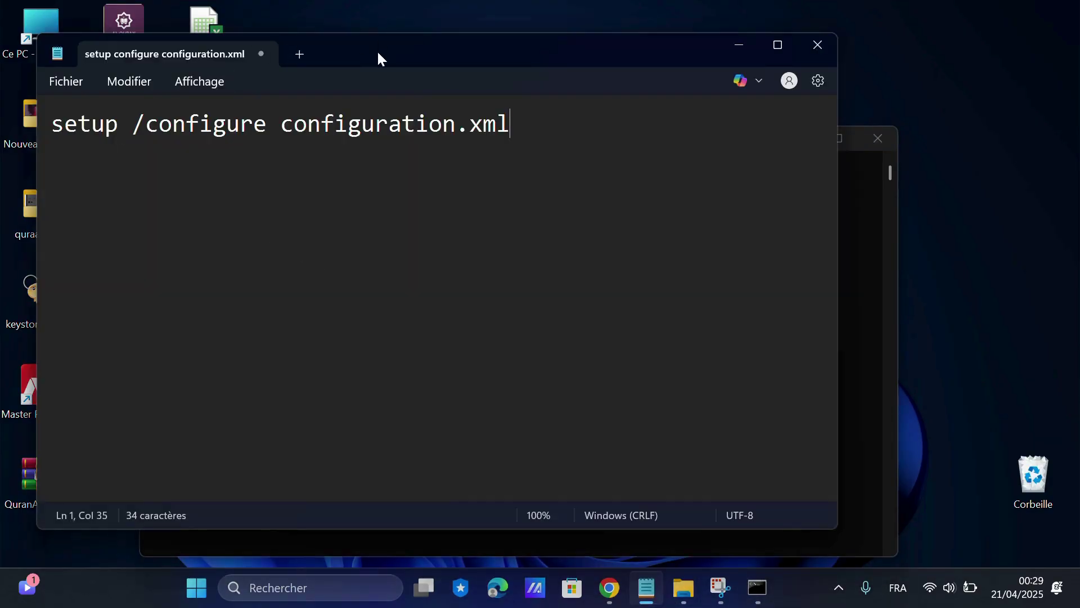
Copy the setup /configure configuration.xml command line from Notepad.
left_click_drag(378, 56, 554, 108)
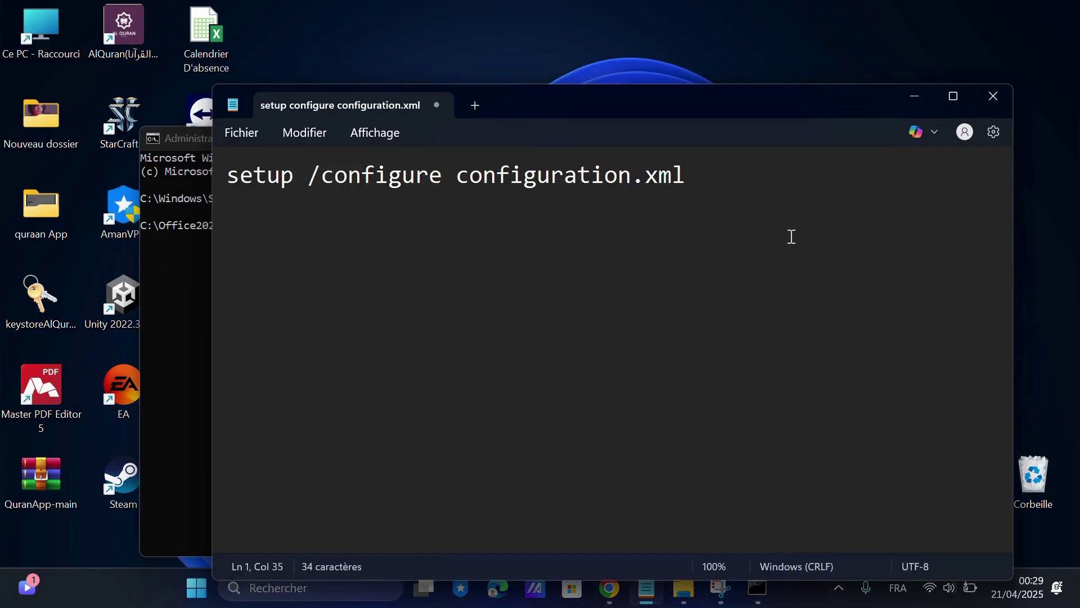
left_click_drag(707, 183, 231, 189)
right_click(367, 171)
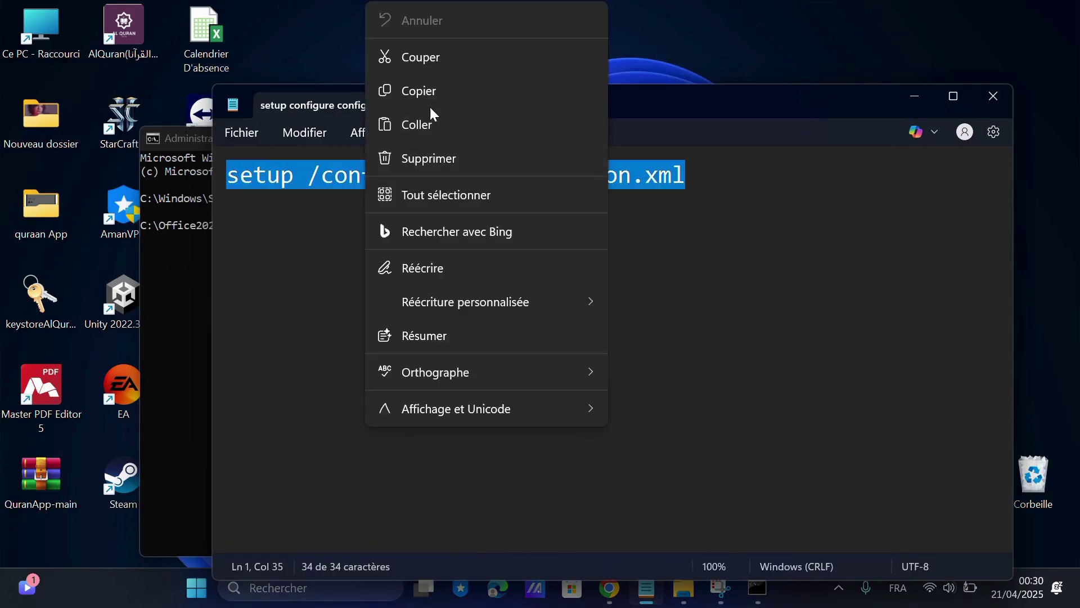
left_click(440, 97)
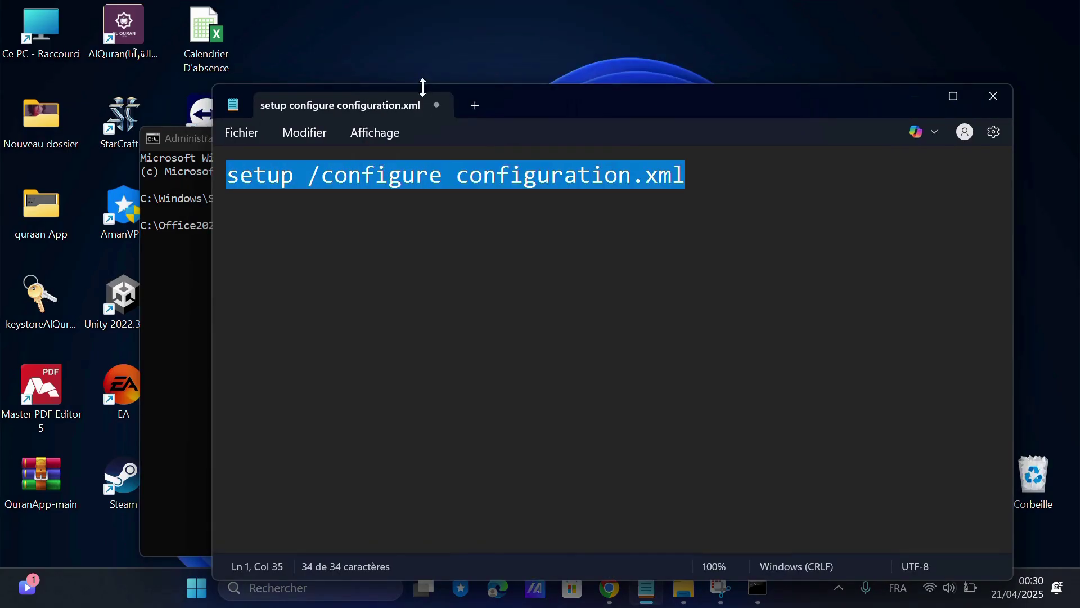
left_click(915, 96)
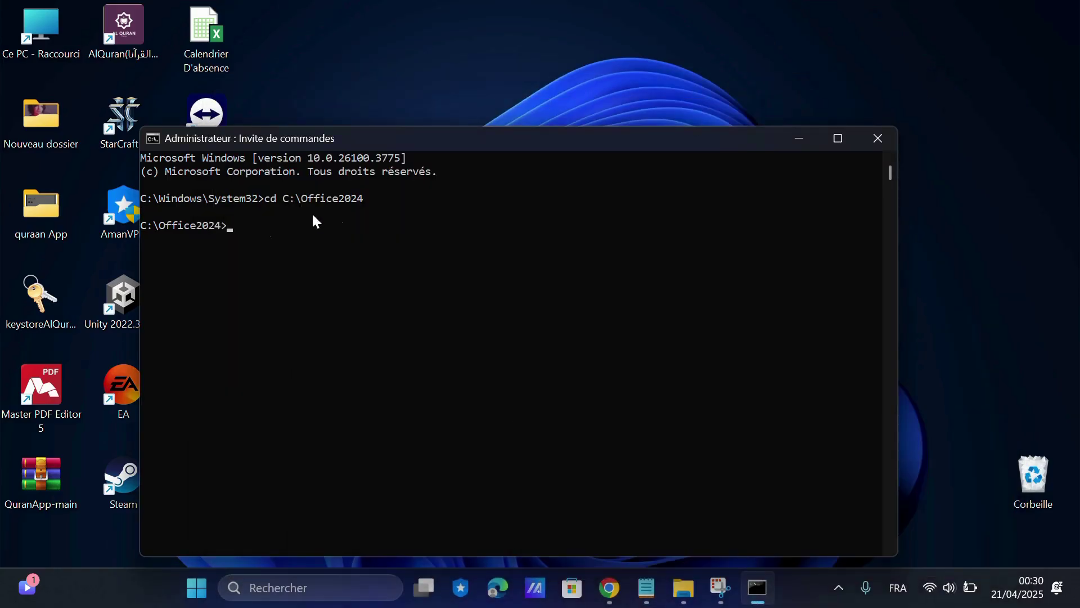
Paste and run the setup command in the console, minimizing it during installation.
right_click(241, 228)
key("Return")
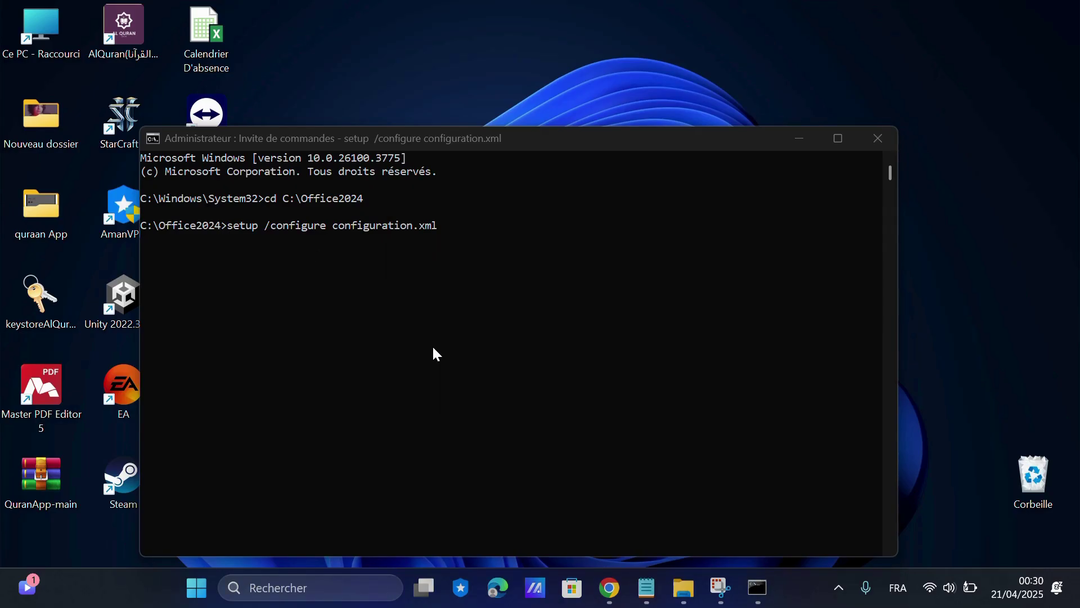
left_click(798, 138)
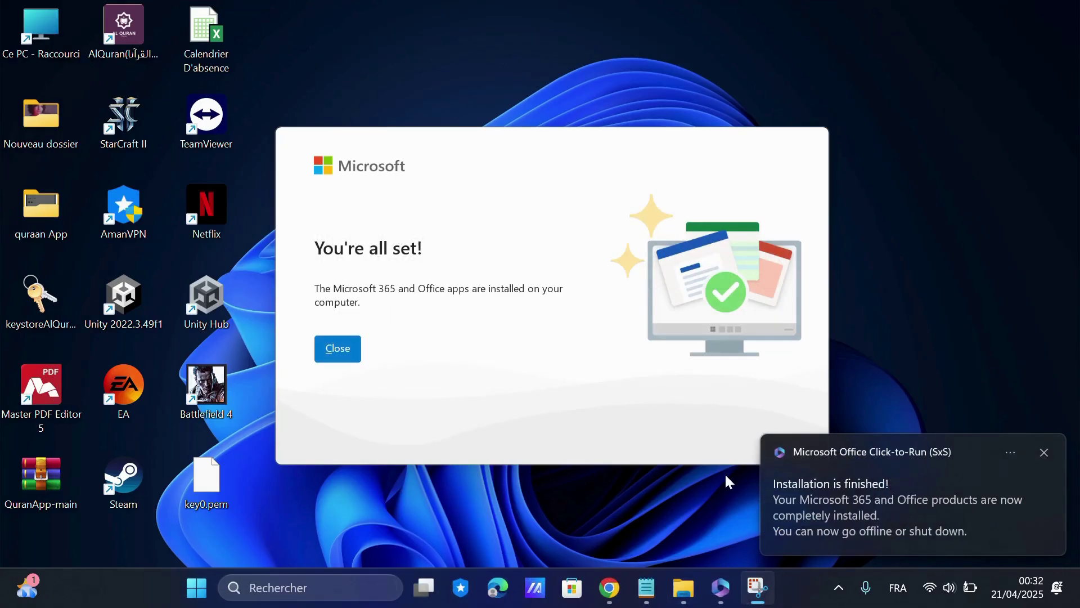
Close the 'You're all set!' dialog and start Word with a new blank document.
left_click(349, 348)
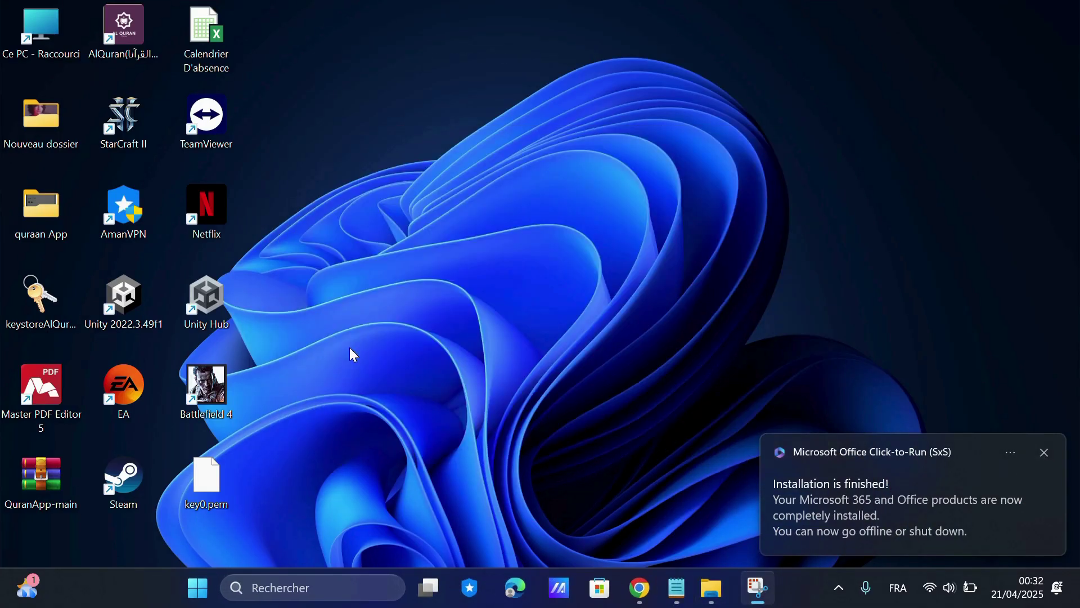
left_click(316, 592)
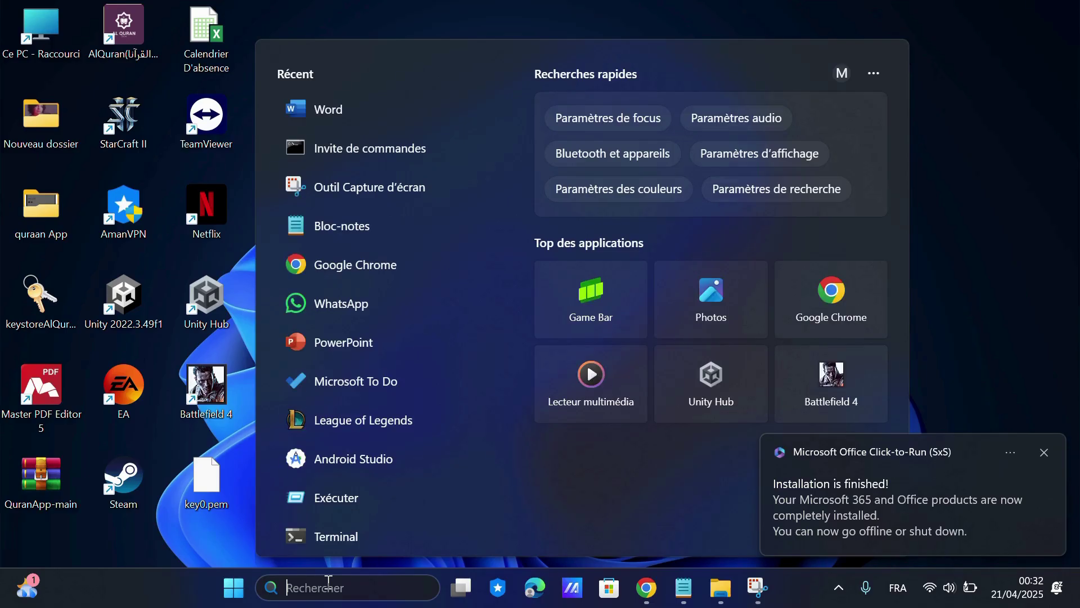
type("word")
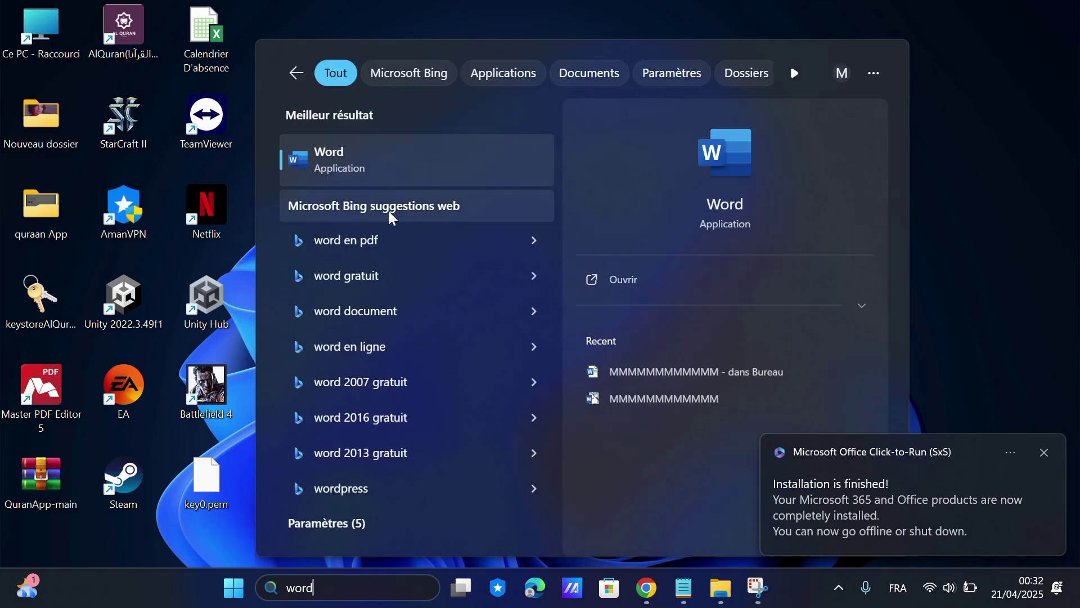
left_click(494, 85)
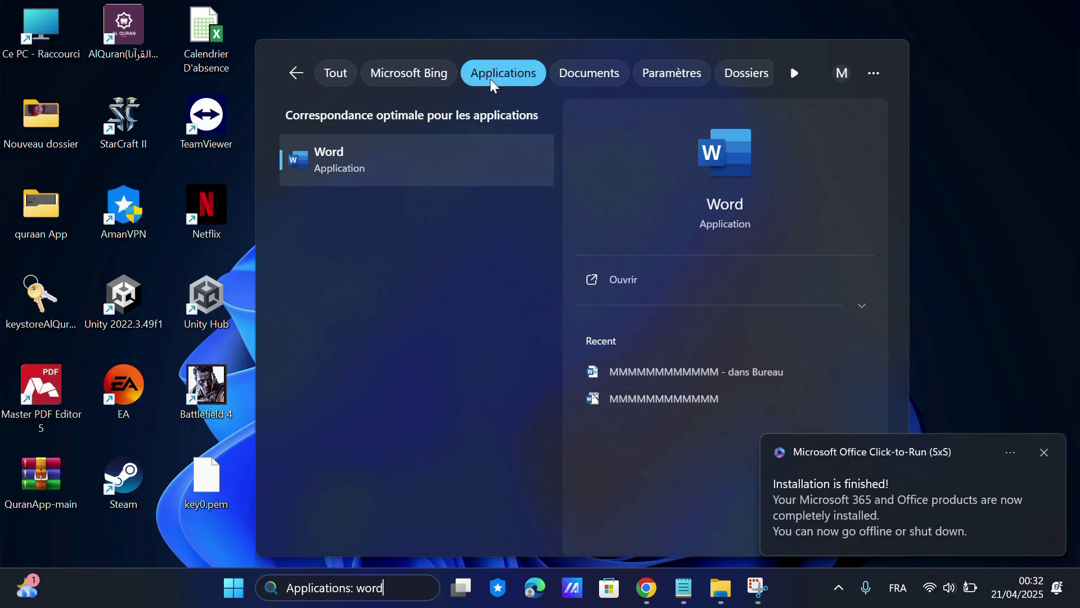
left_click(344, 163)
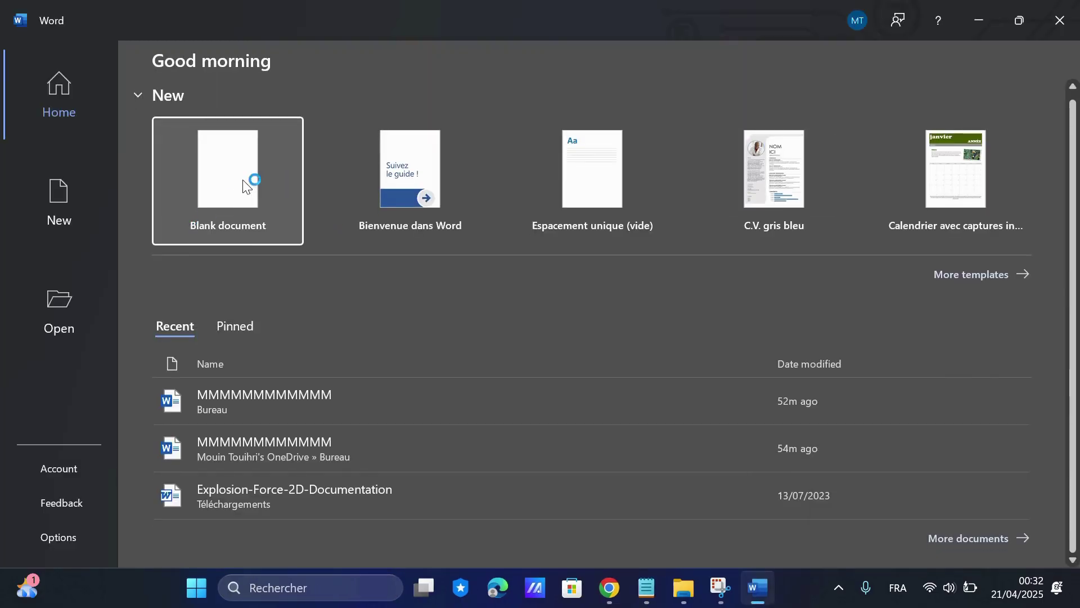
left_click(243, 185)
Type test text 'sFf' in Word, minimize it, and launch PowerPoint.
type("sFf")
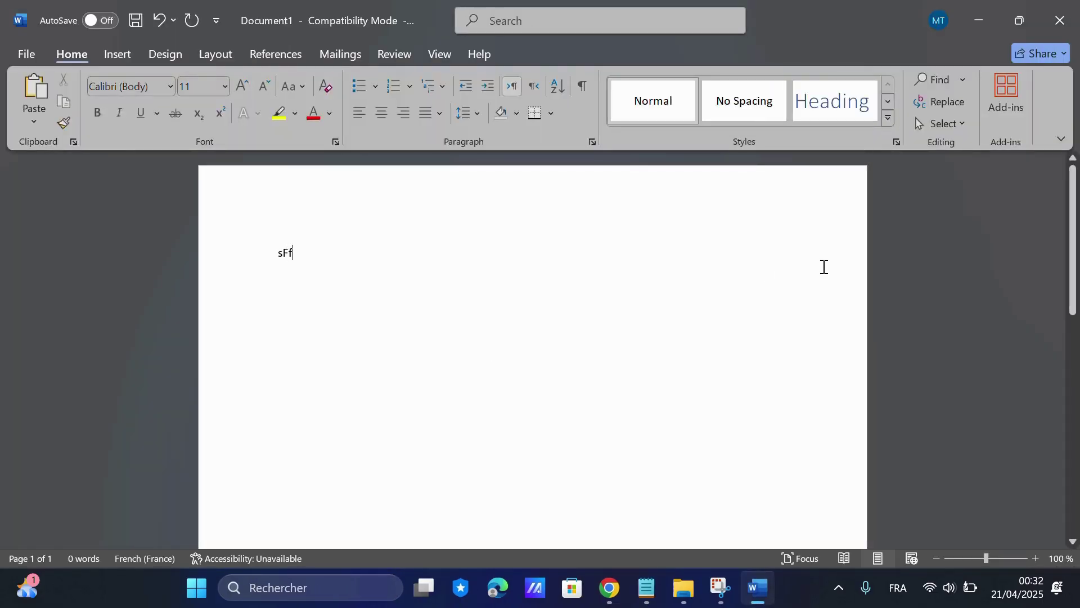
left_click(978, 22)
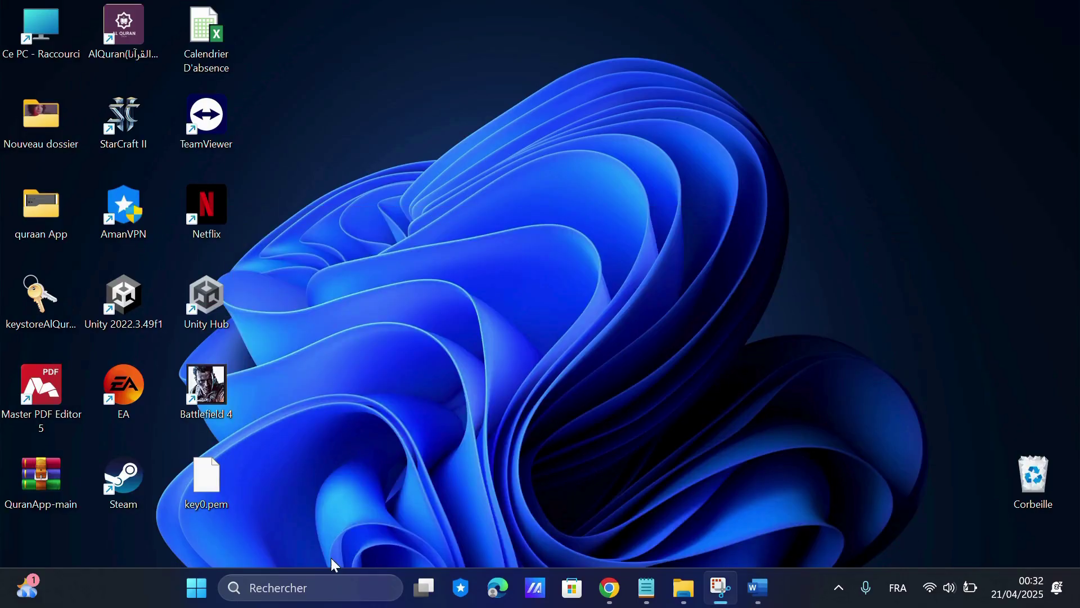
left_click(308, 587)
type("POWER")
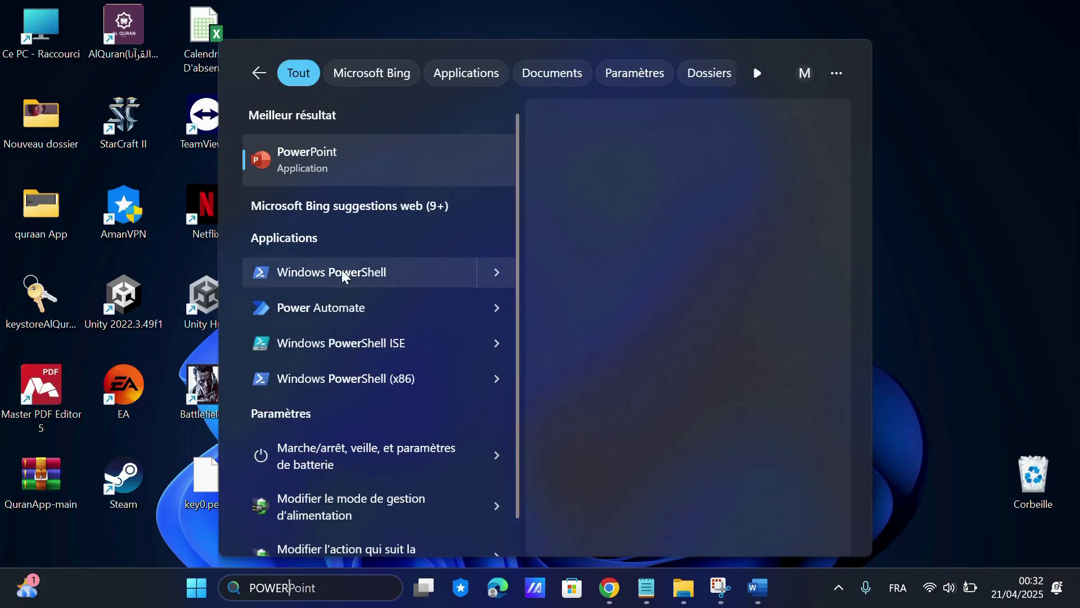
left_click(350, 156)
Launch Excel, then minimize the Excel and PowerPoint start screens.
left_click(347, 584)
type("EXC")
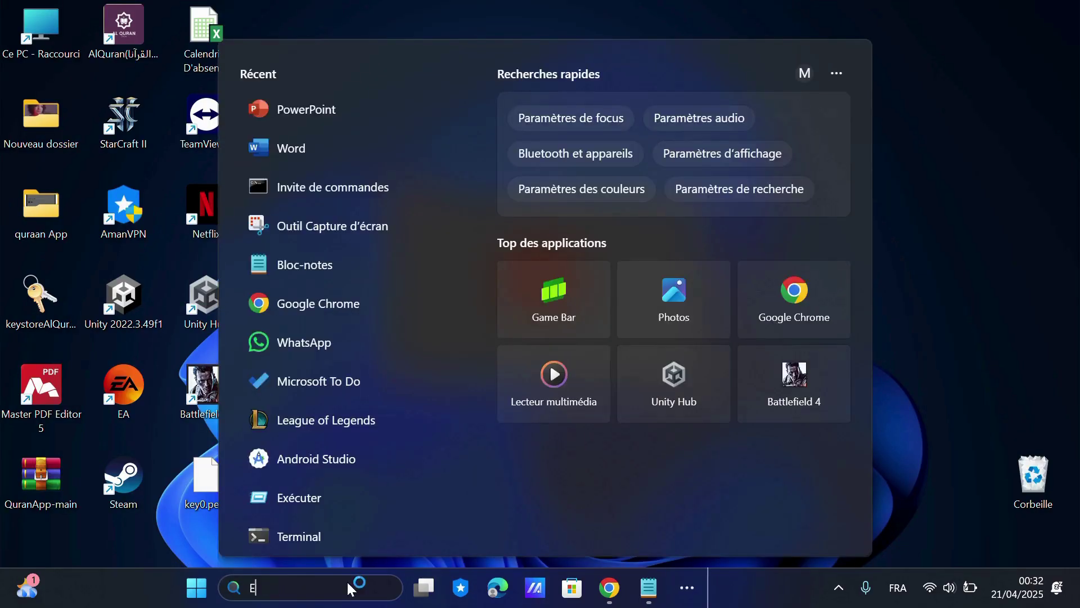
left_click(407, 151)
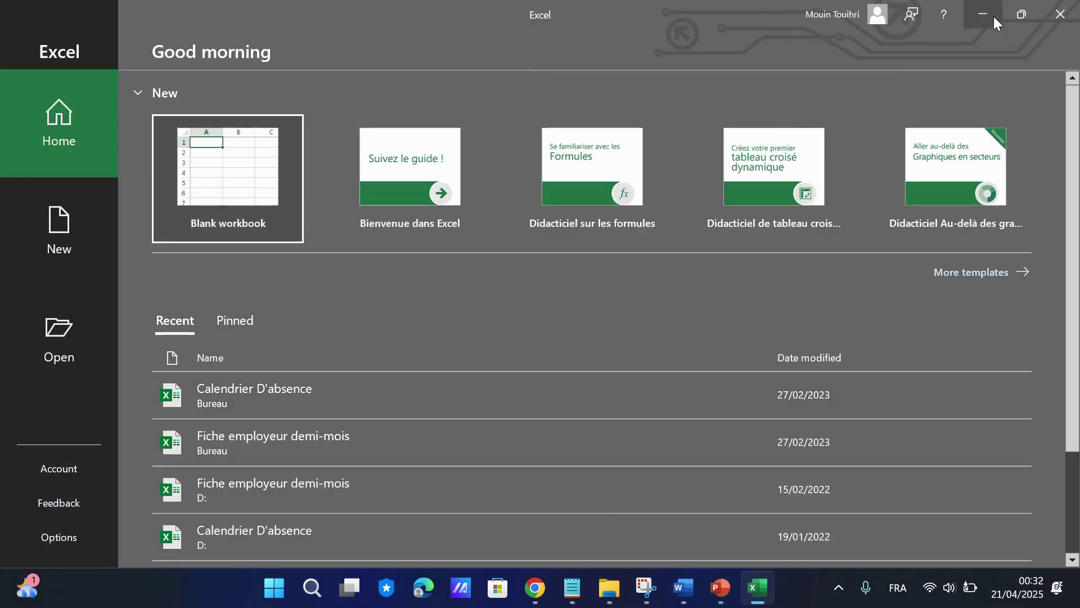
left_click(990, 15)
left_click(984, 15)
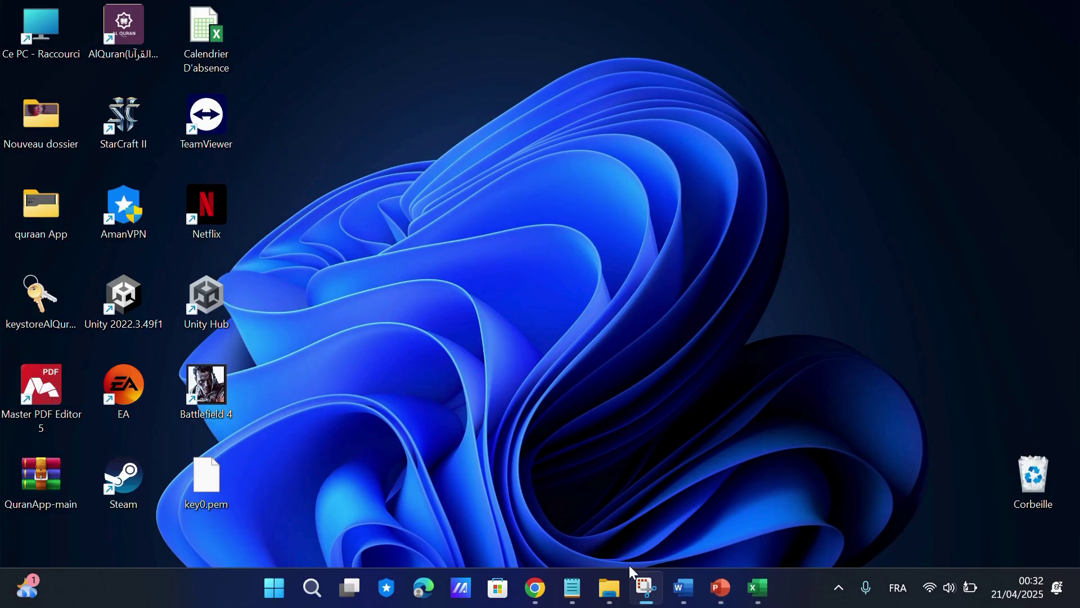